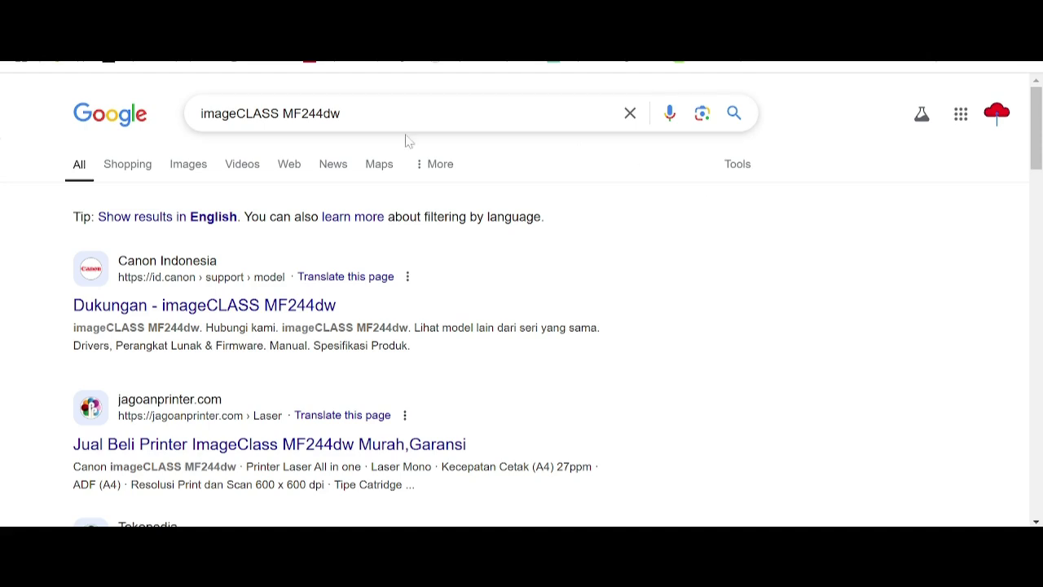
# Step: Search Google for 'Canon imageCLASS MF244dw driver download'
pyautogui.click(282, 113)
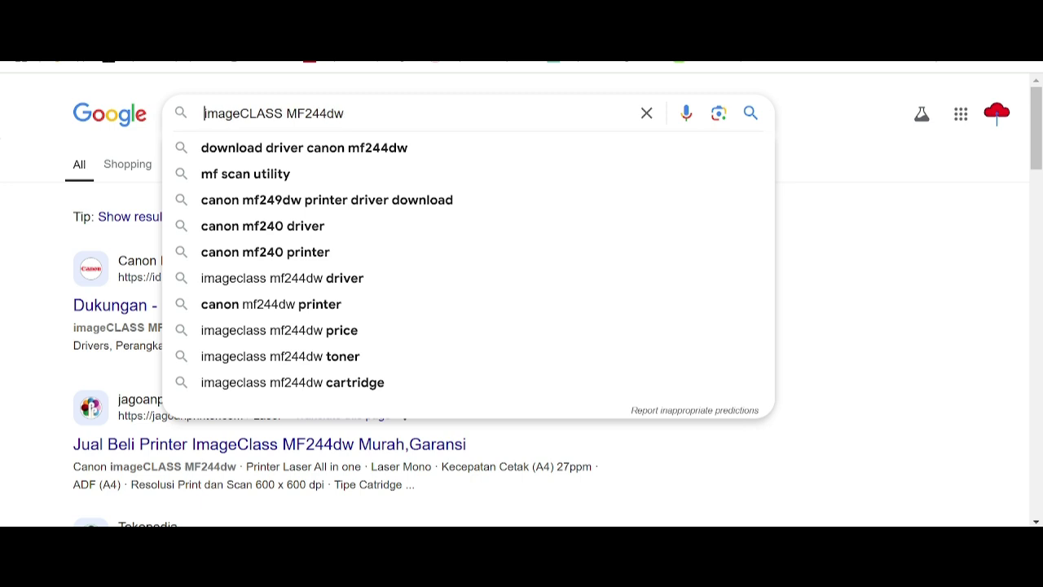
pyautogui.write('Canon imageCLASS MF244')
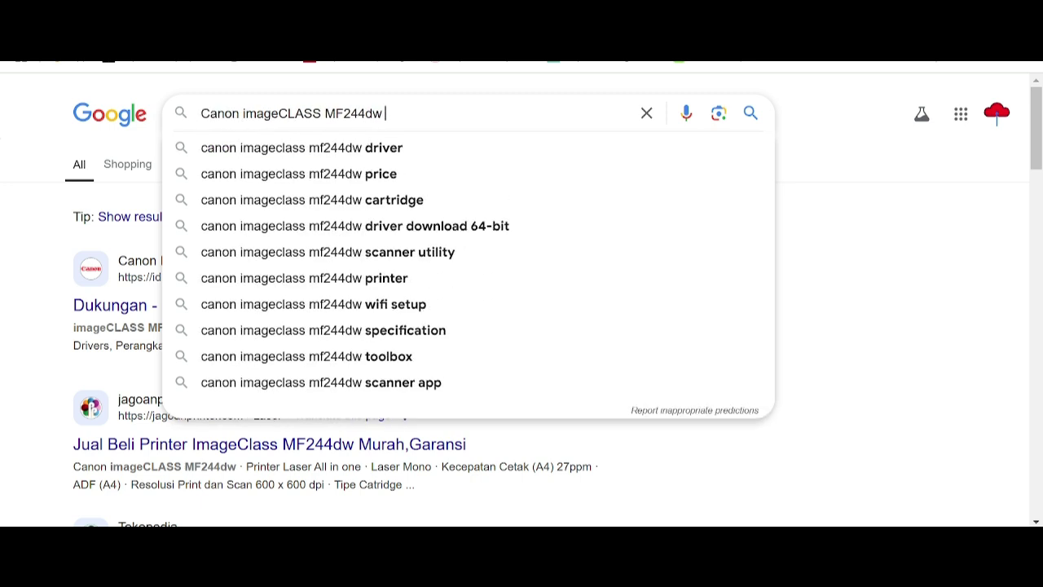
pyautogui.write('dw driver downlo')
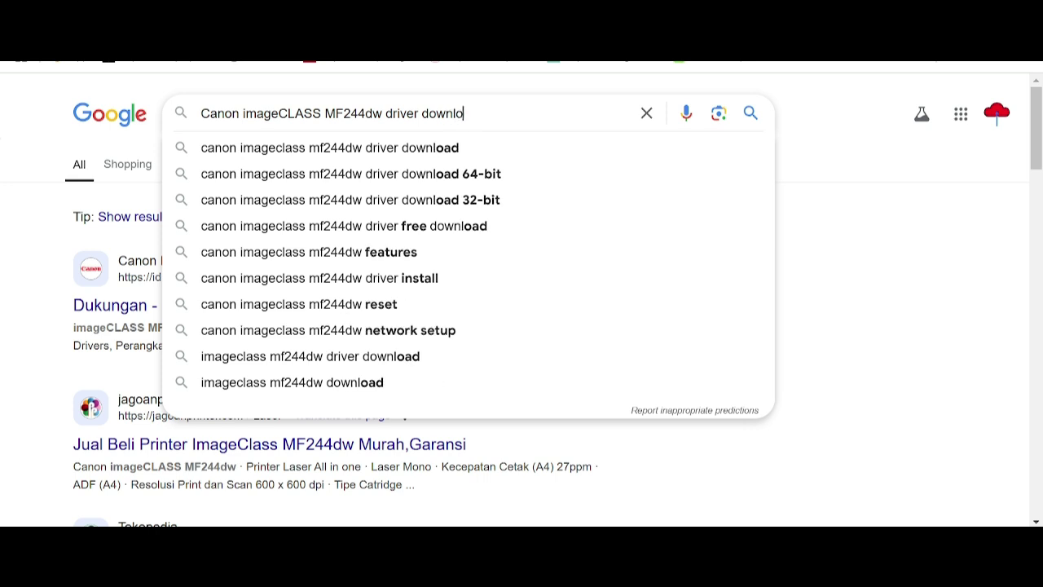
pyautogui.write('ad')
pyautogui.press('Return')
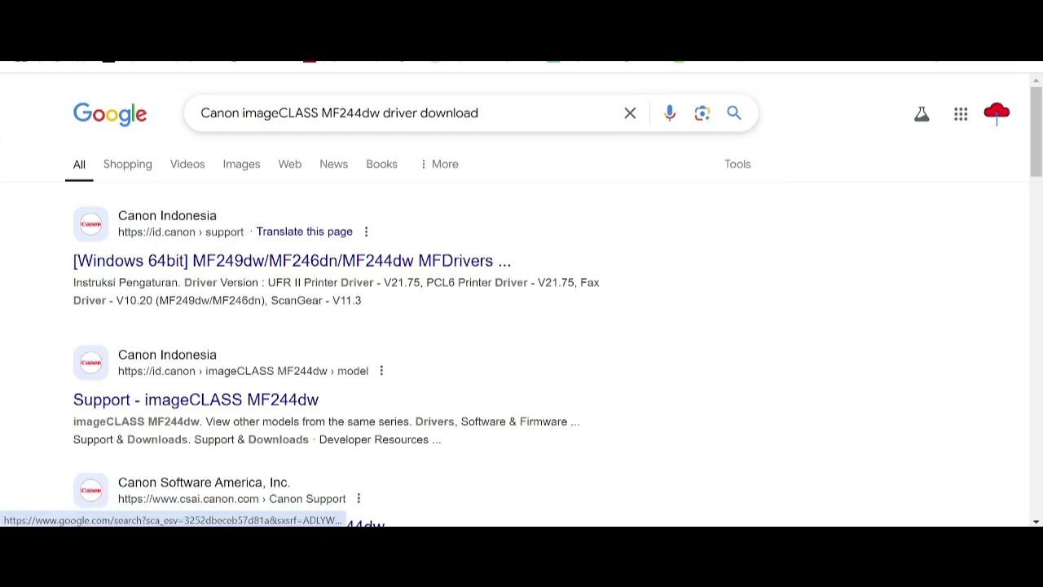
pyautogui.scroll(-1, 695, 243)
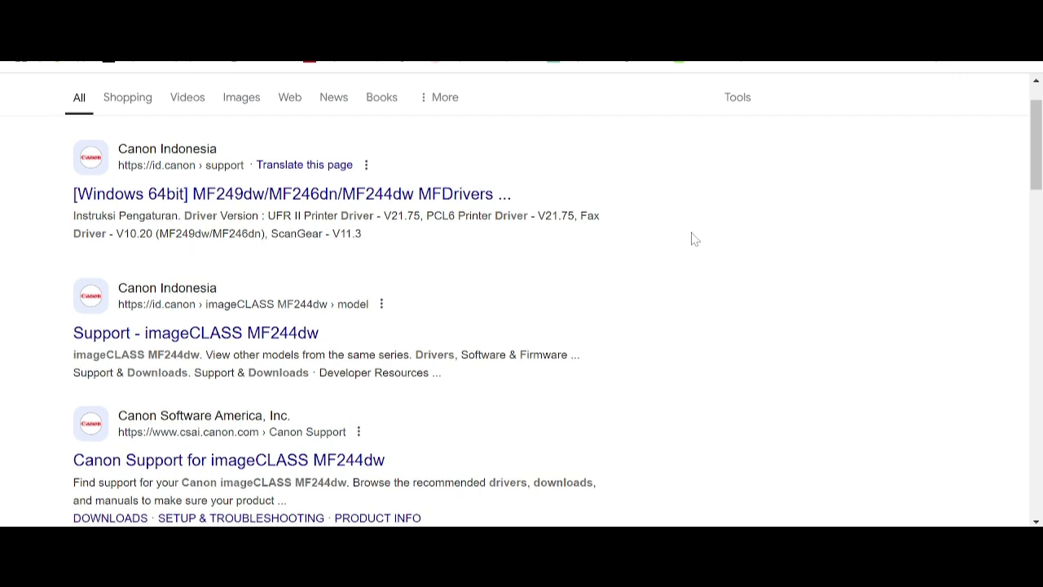
pyautogui.scroll(-3, 691, 234)
pyautogui.scroll(-1, 693, 225)
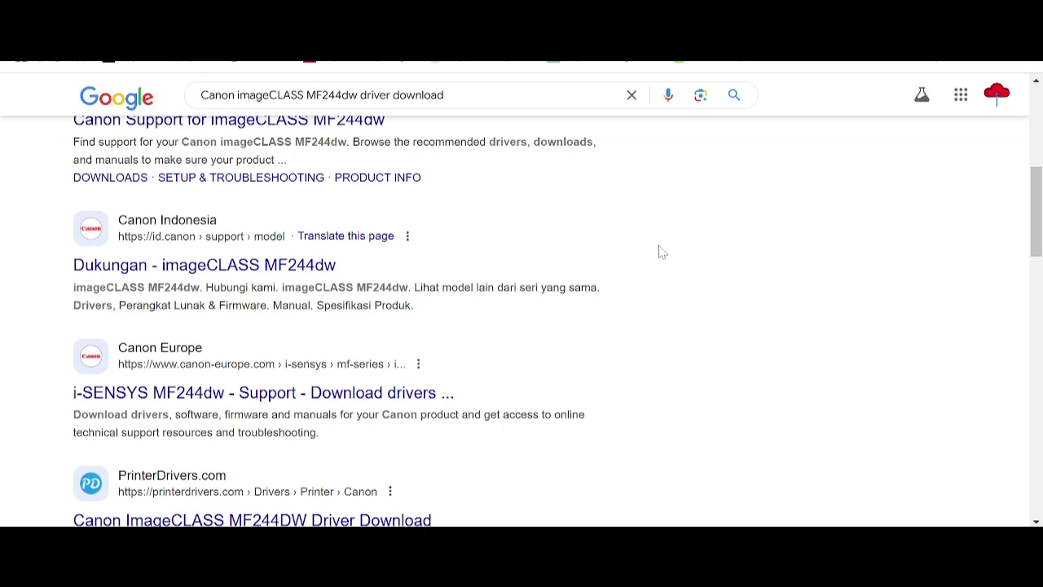
pyautogui.scroll(-2, 657, 253)
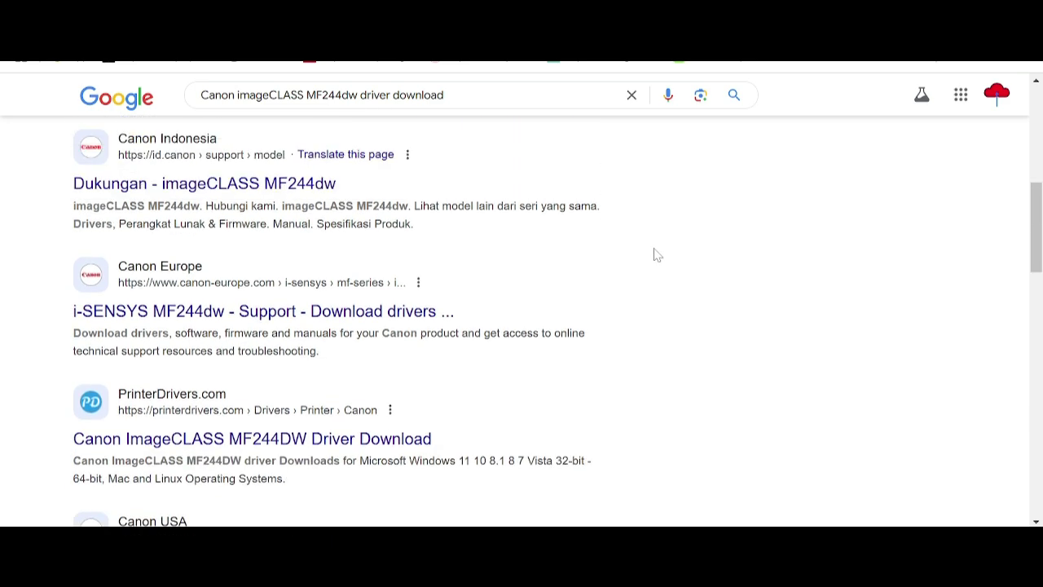
pyautogui.scroll(-2, 652, 245)
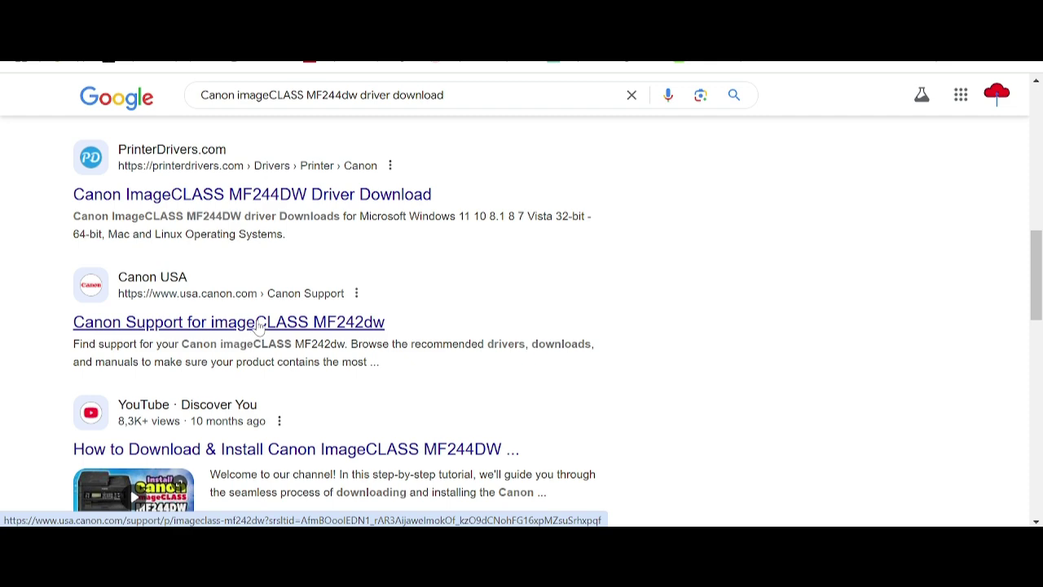
pyautogui.scroll(-5, 259, 326)
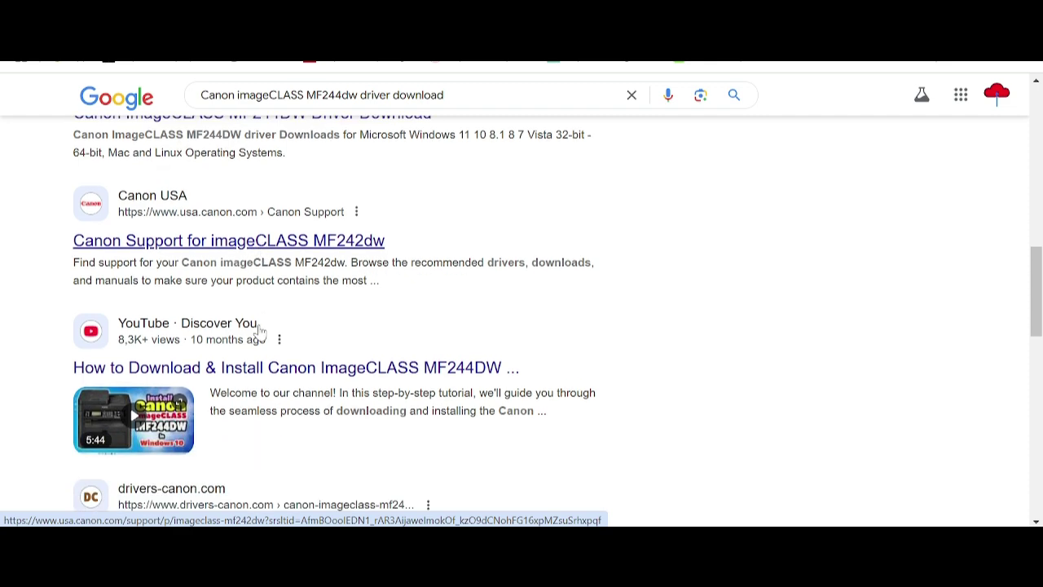
pyautogui.scroll(2, 326, 288)
pyautogui.scroll(2, 346, 286)
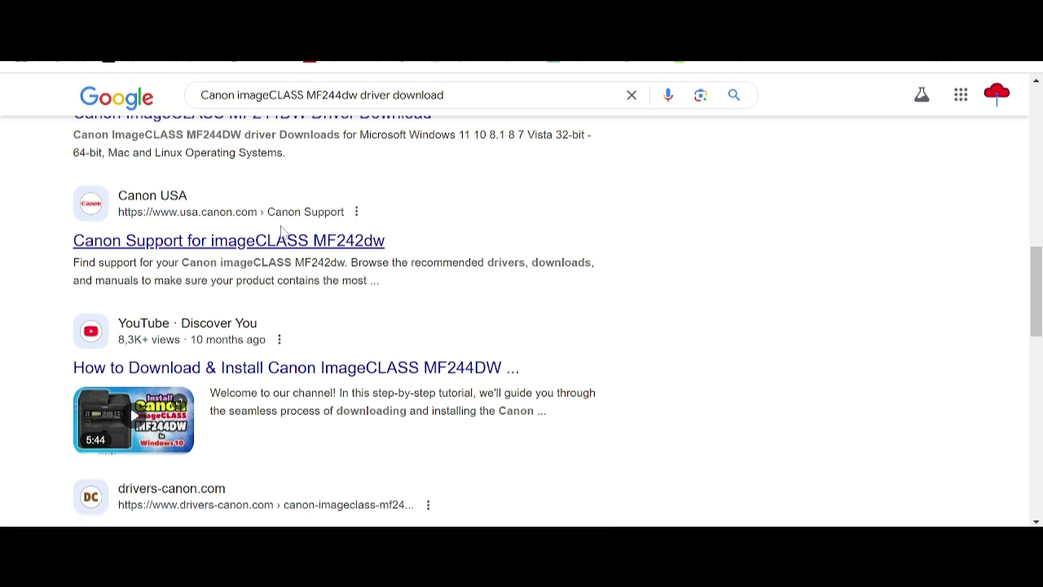
# Step: Open the 'Canon Support for imageCLASS MF242dw' result and look over its Downloads and Setup sections
pyautogui.click(295, 247)
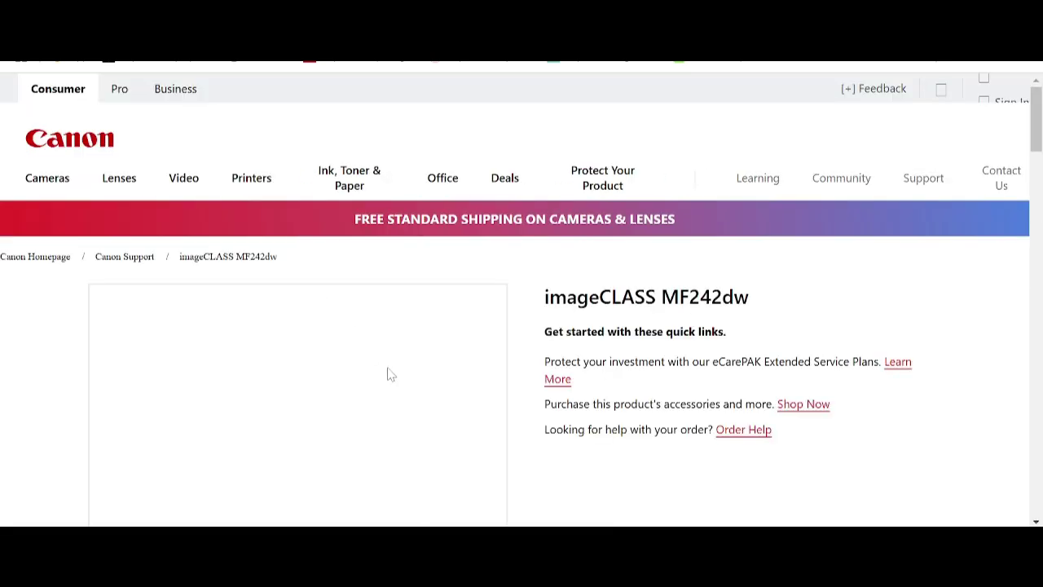
pyautogui.scroll(-1, 322, 302)
pyautogui.scroll(-6, 349, 285)
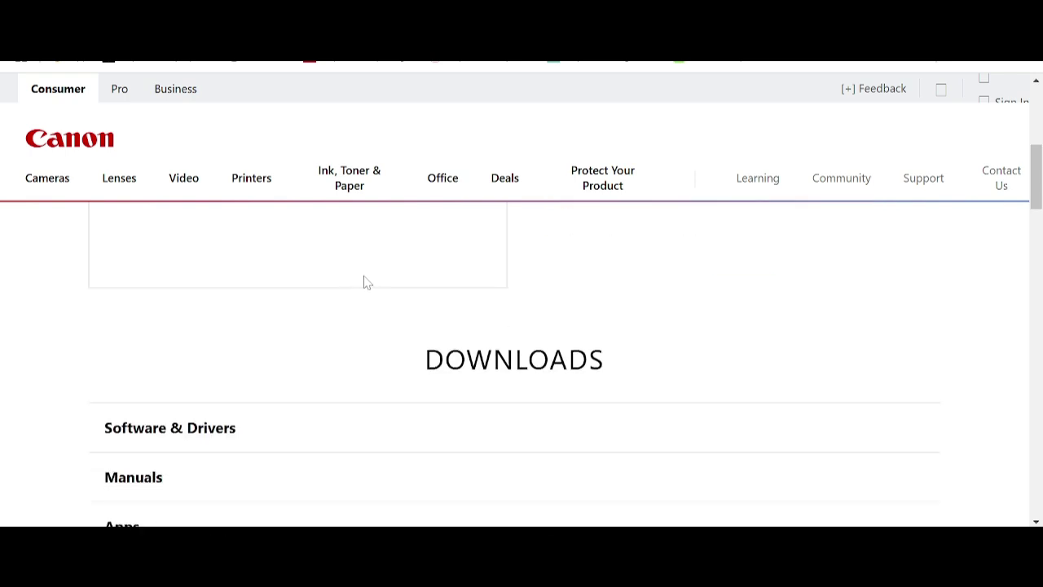
pyautogui.scroll(2, 376, 304)
pyautogui.scroll(-8, 407, 301)
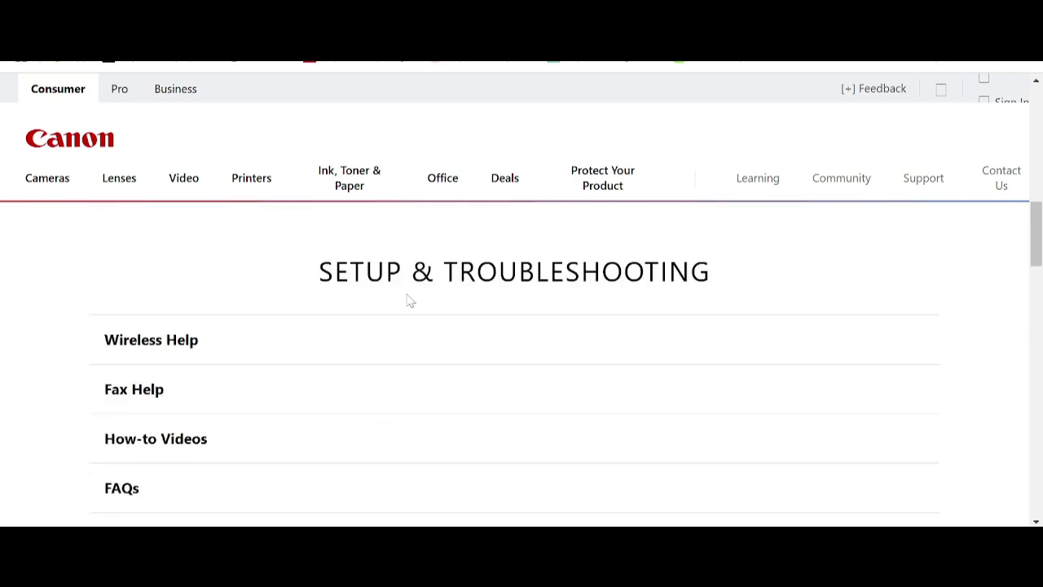
pyautogui.scroll(6, 408, 326)
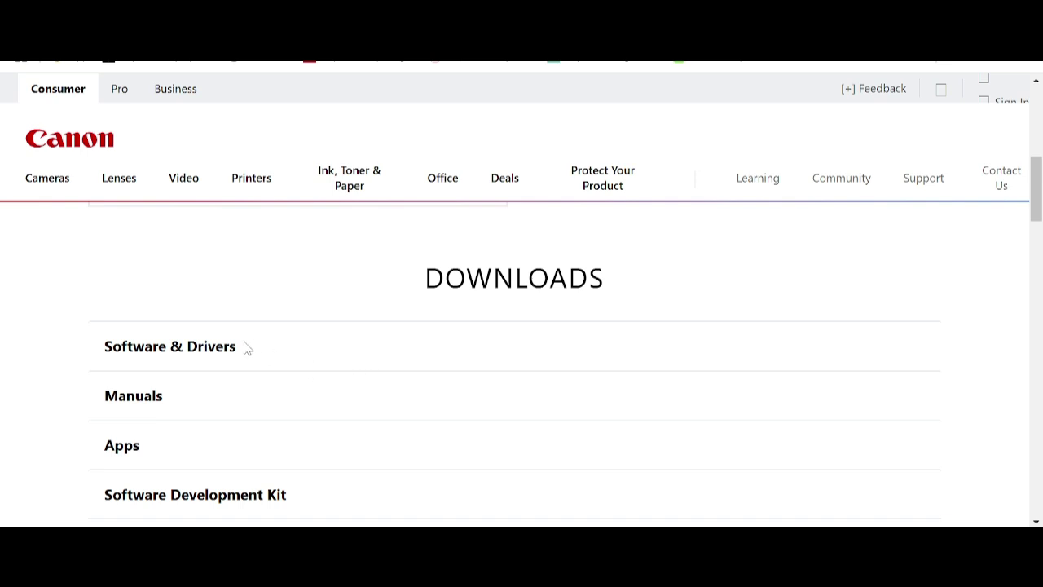
pyautogui.scroll(5, 513, 335)
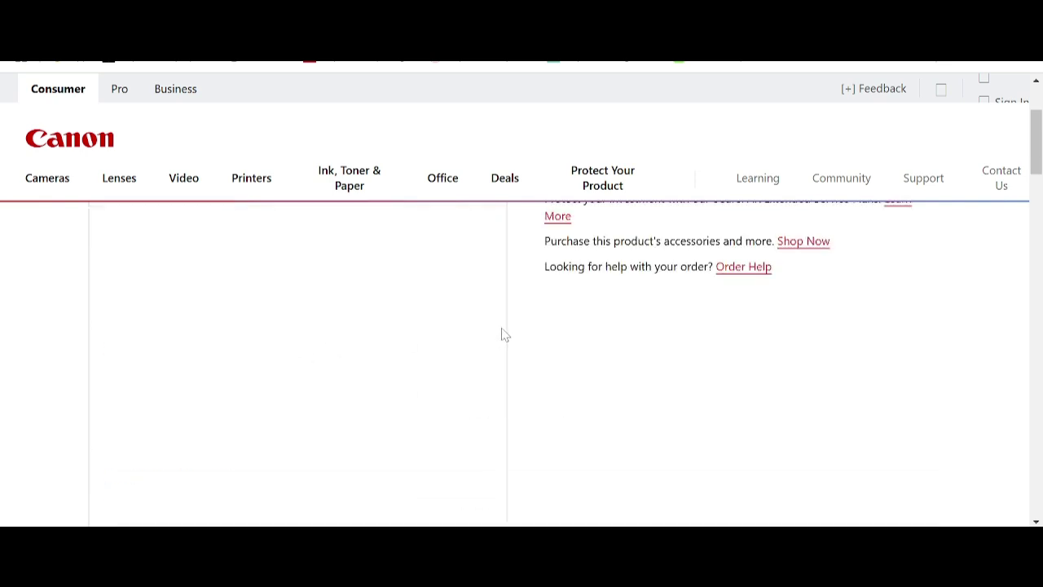
pyautogui.scroll(2, 504, 337)
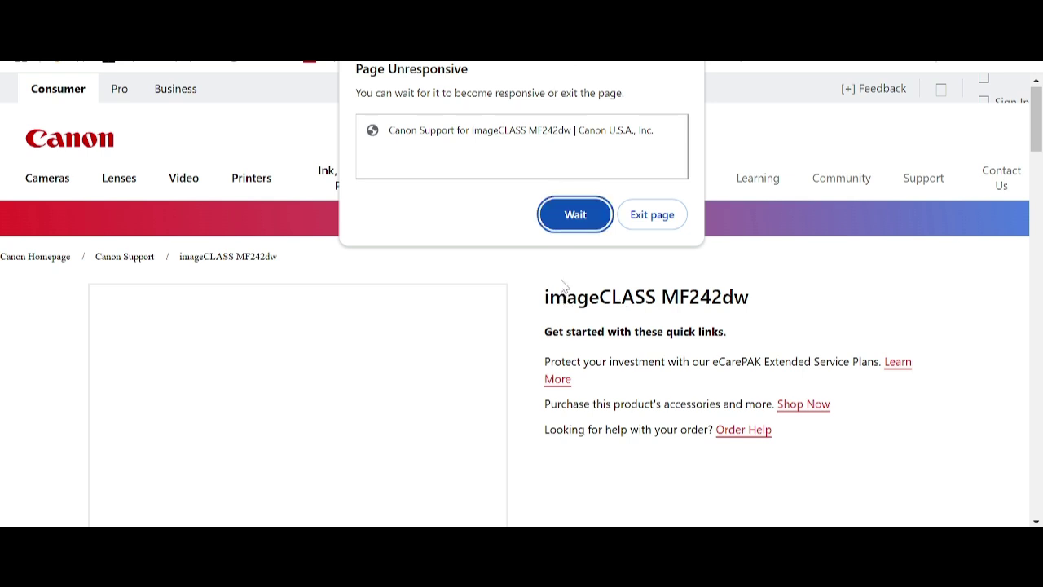
# Step: Choose Wait on the Page Unresponsive prompt and return to the Downloads section
pyautogui.click(568, 222)
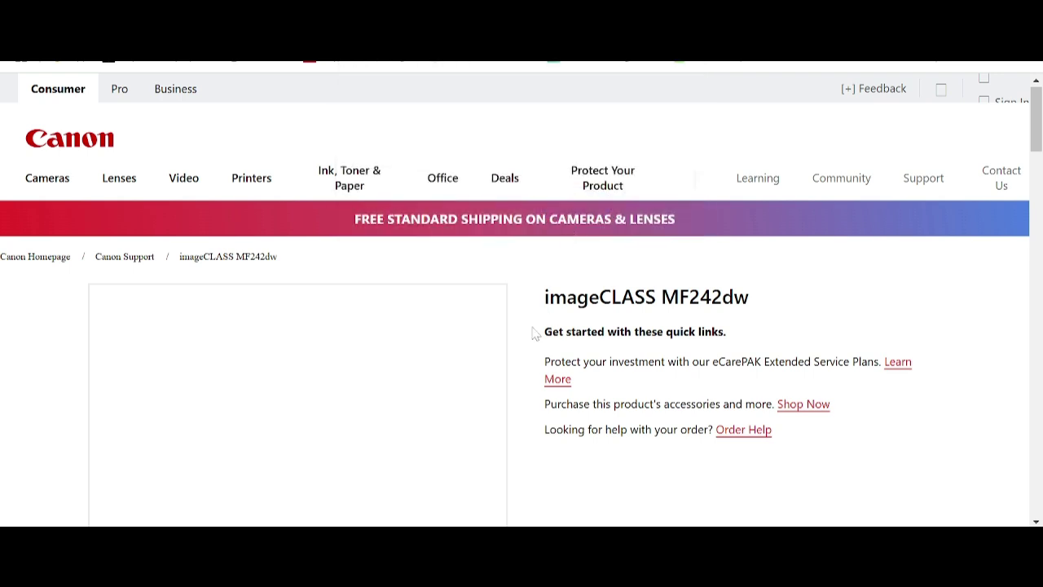
pyautogui.scroll(-10, 536, 333)
pyautogui.scroll(2, 399, 380)
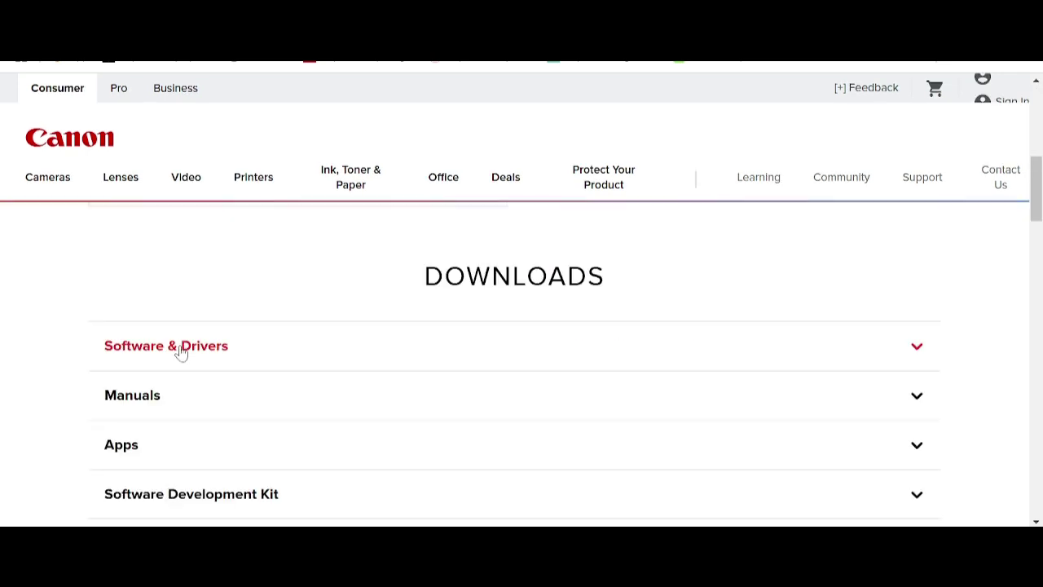
# Step: Expand Software & Drivers to list the Windows 10 (x64) results, including UFRII LT Printer Driver V30.88
pyautogui.click(181, 350)
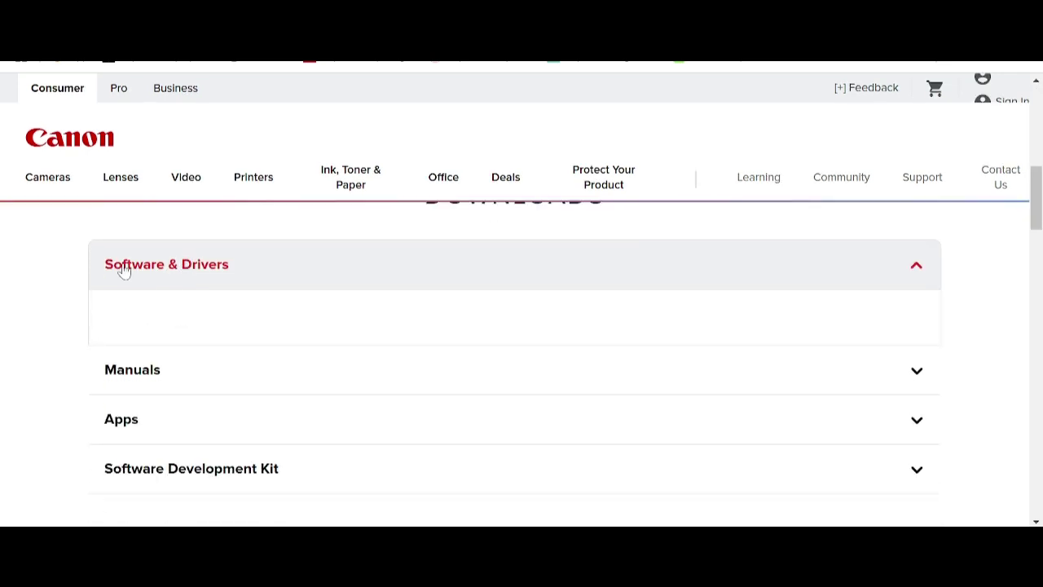
pyautogui.scroll(-2, 247, 217)
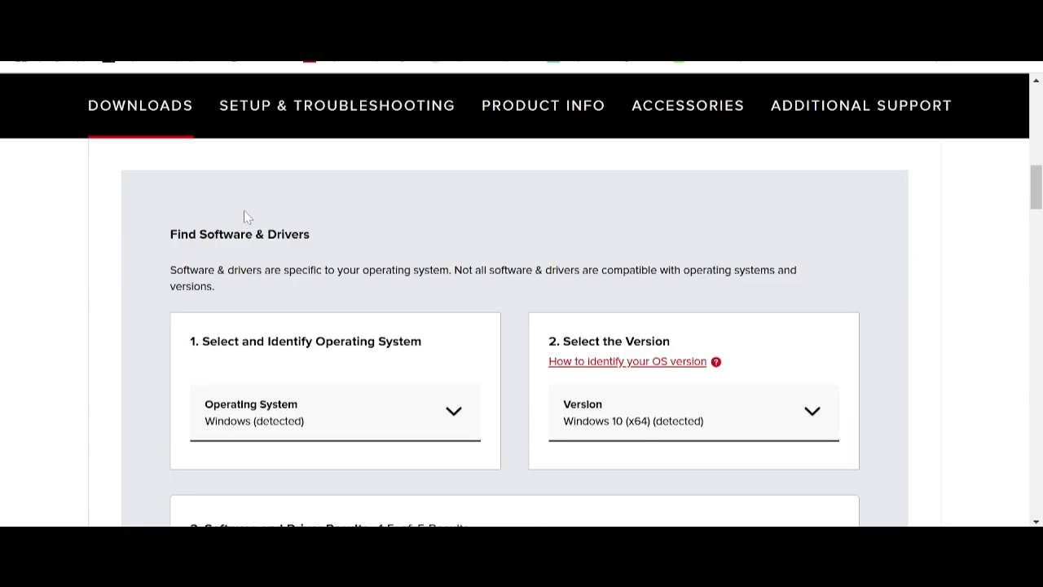
pyautogui.scroll(-1, 228, 303)
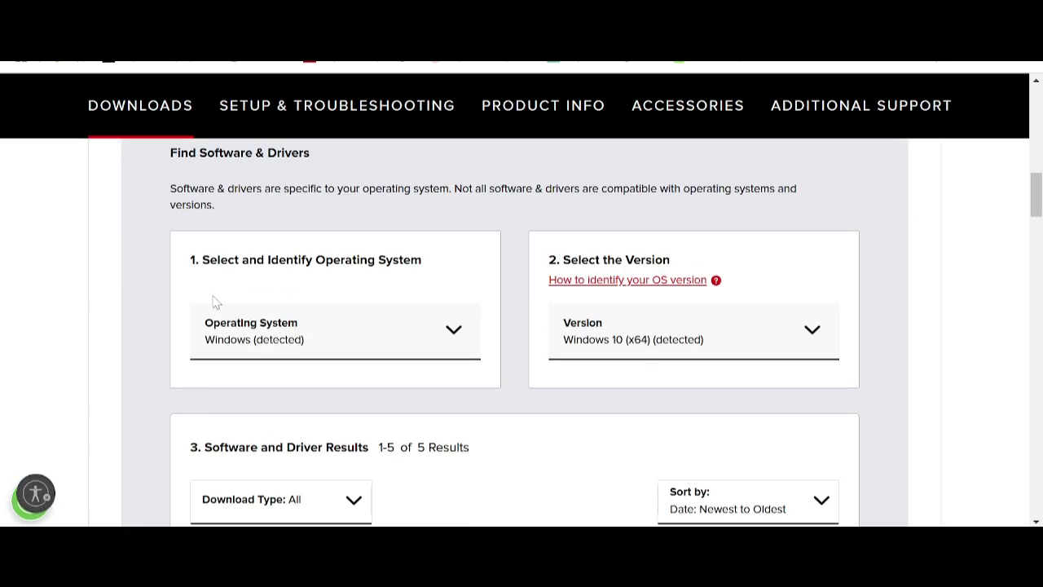
pyautogui.scroll(-2, 233, 332)
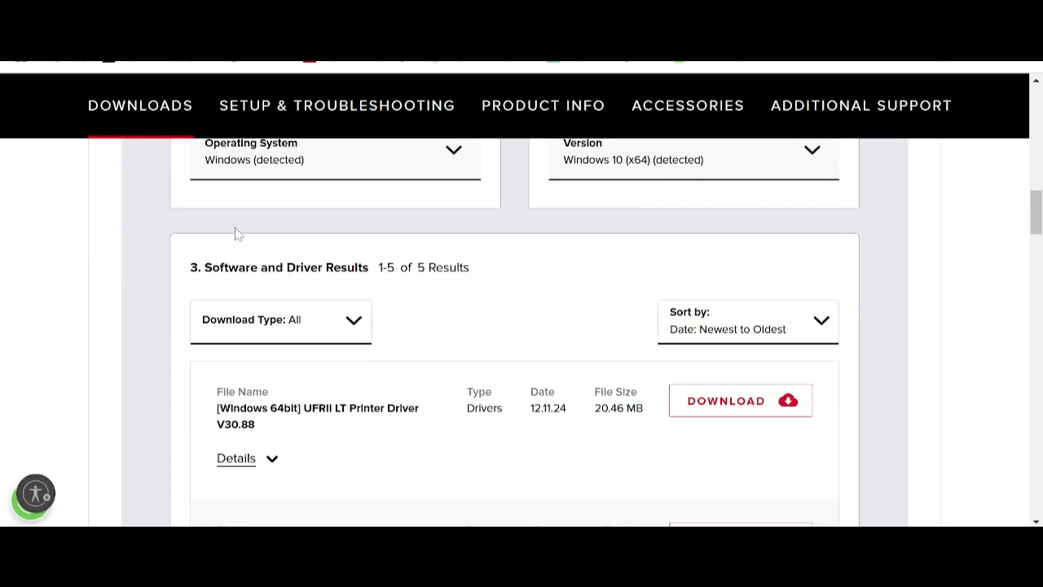
pyautogui.scroll(-4, 296, 275)
pyautogui.scroll(5, 351, 313)
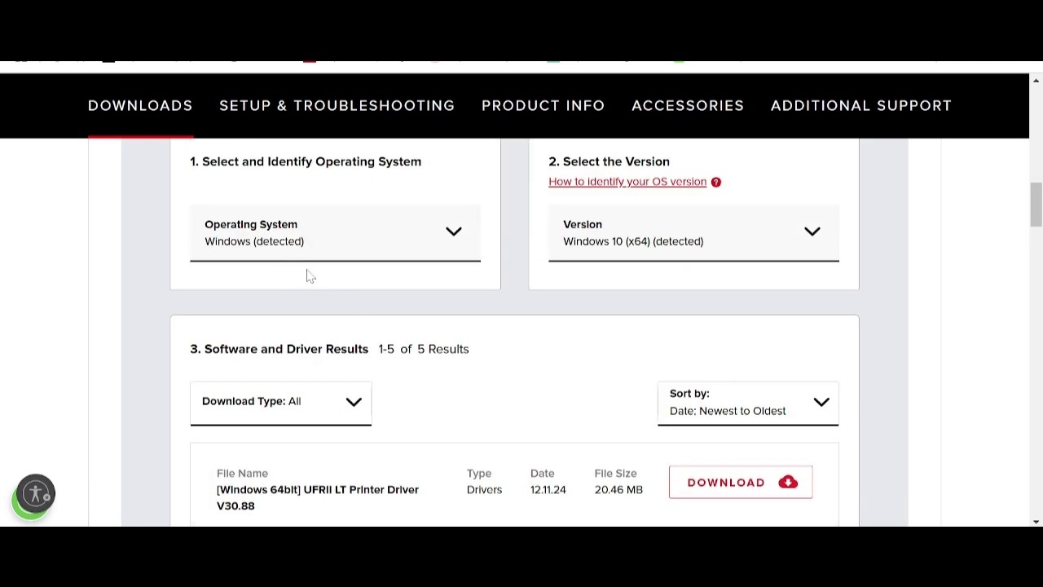
# Step: Try Linux, then Mac, as the operating system and browse their version lists
pyautogui.click(301, 236)
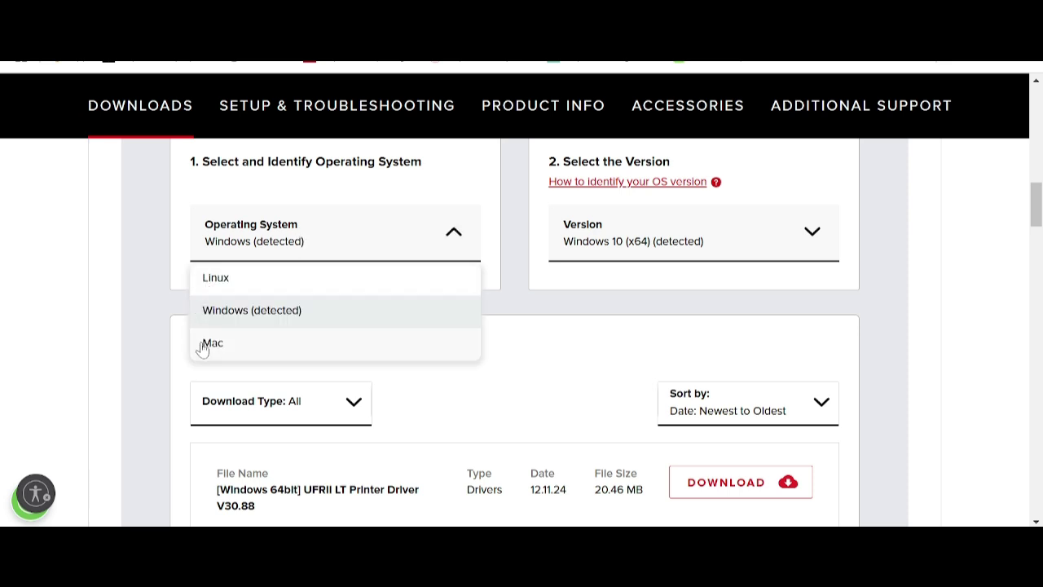
pyautogui.click(214, 282)
pyautogui.click(575, 245)
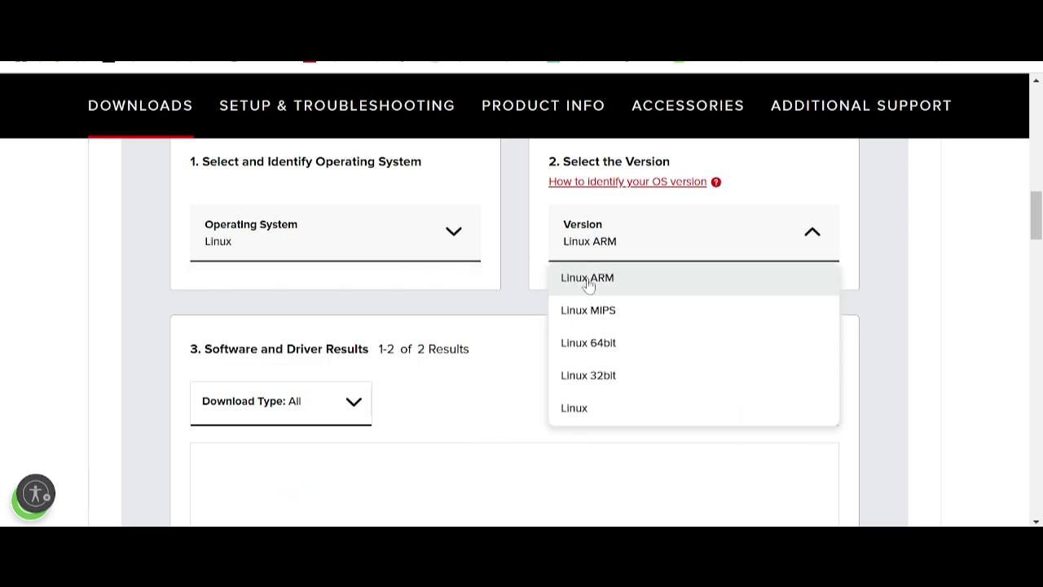
pyautogui.scroll(-2, 580, 333)
pyautogui.scroll(2, 354, 334)
pyautogui.click(263, 230)
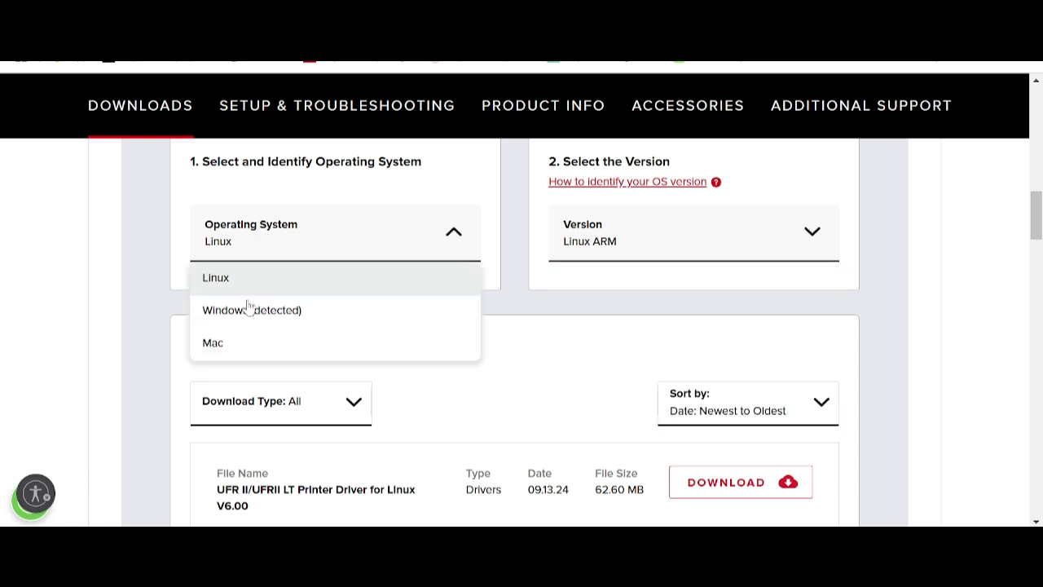
pyautogui.click(239, 342)
pyautogui.click(609, 248)
pyautogui.scroll(-5, 612, 374)
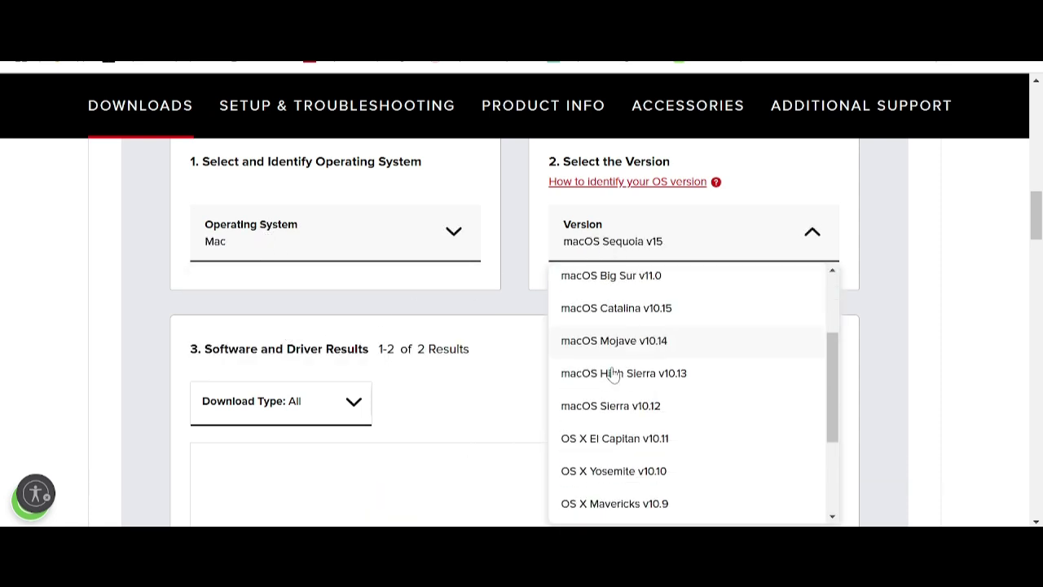
pyautogui.scroll(5, 633, 472)
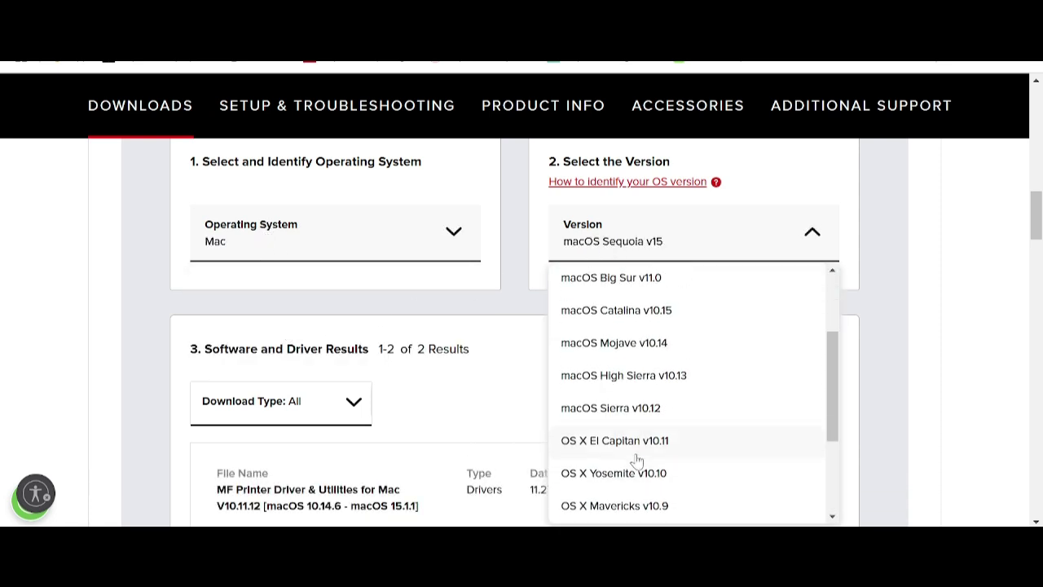
pyautogui.scroll(-4, 644, 422)
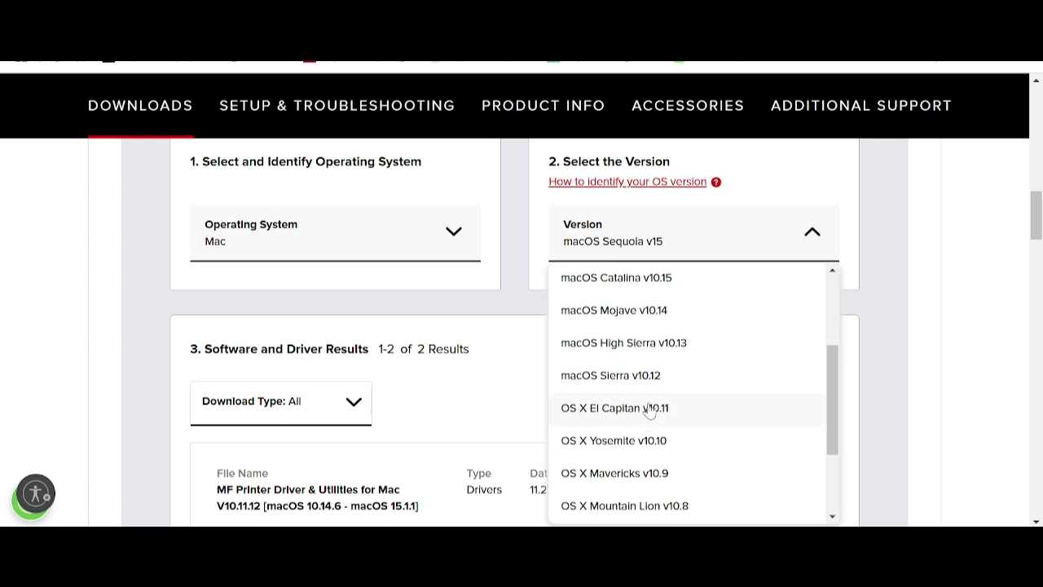
pyautogui.scroll(2, 649, 408)
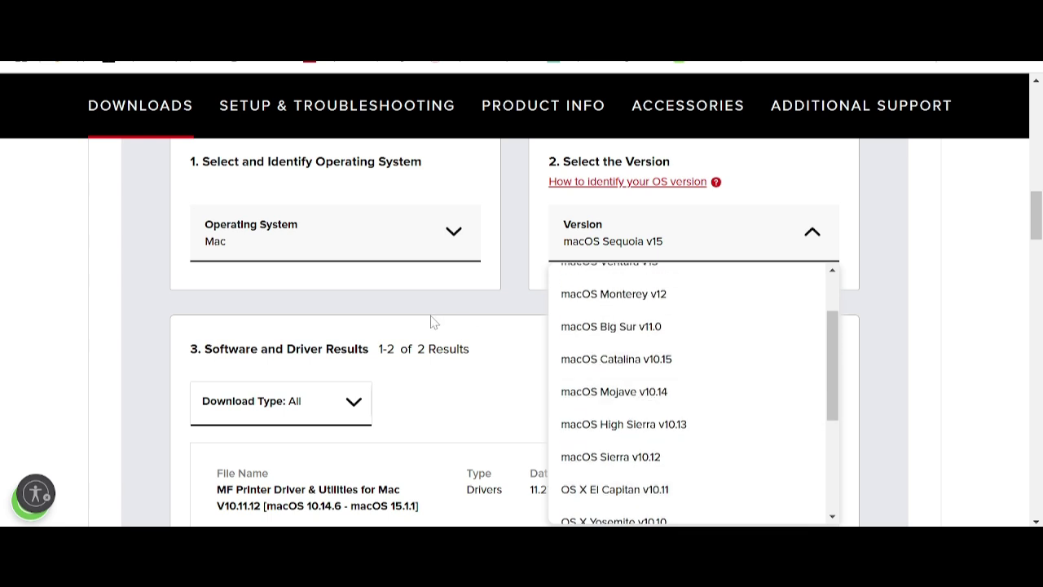
# Step: Set the operating system to Windows and keep Windows 11 as the version
pyautogui.click(320, 246)
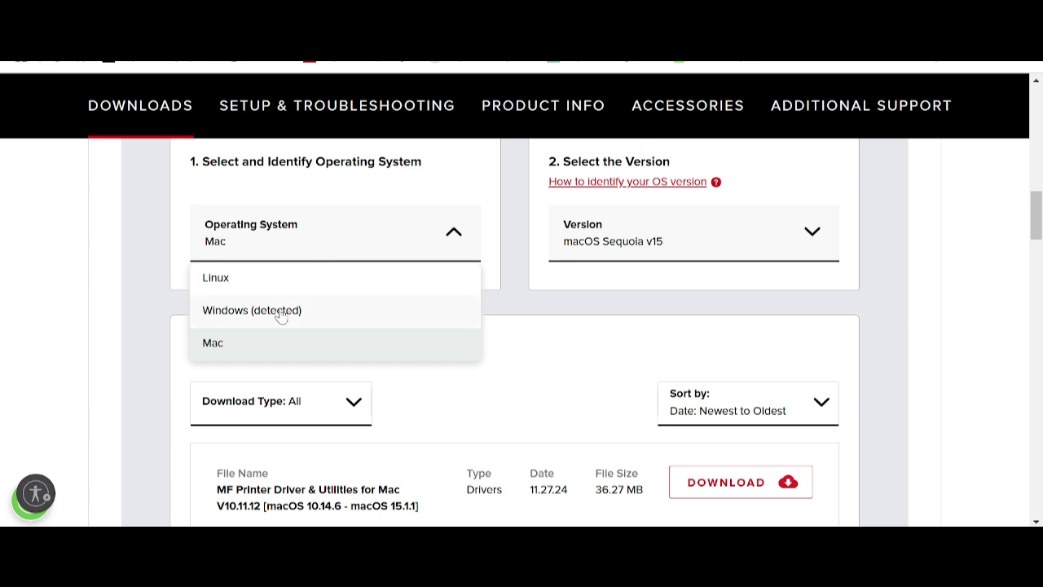
pyautogui.click(282, 311)
pyautogui.click(624, 249)
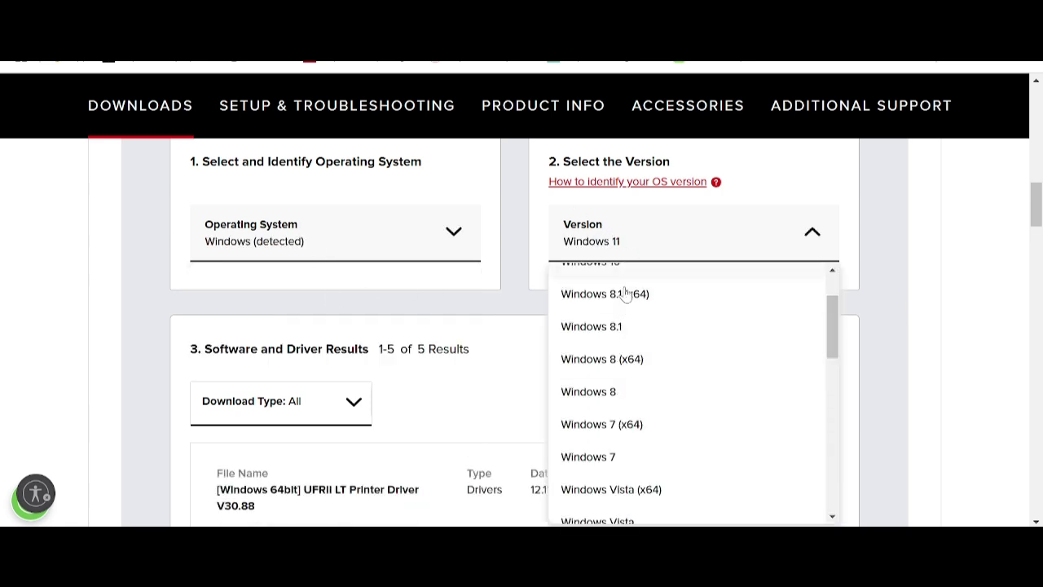
pyautogui.scroll(2, 623, 322)
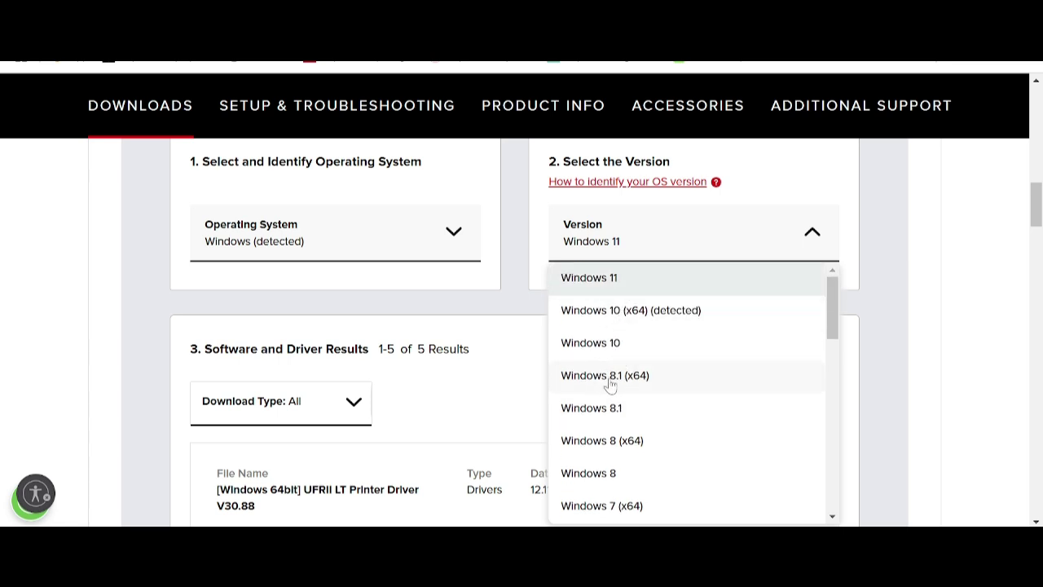
pyautogui.scroll(-5, 629, 428)
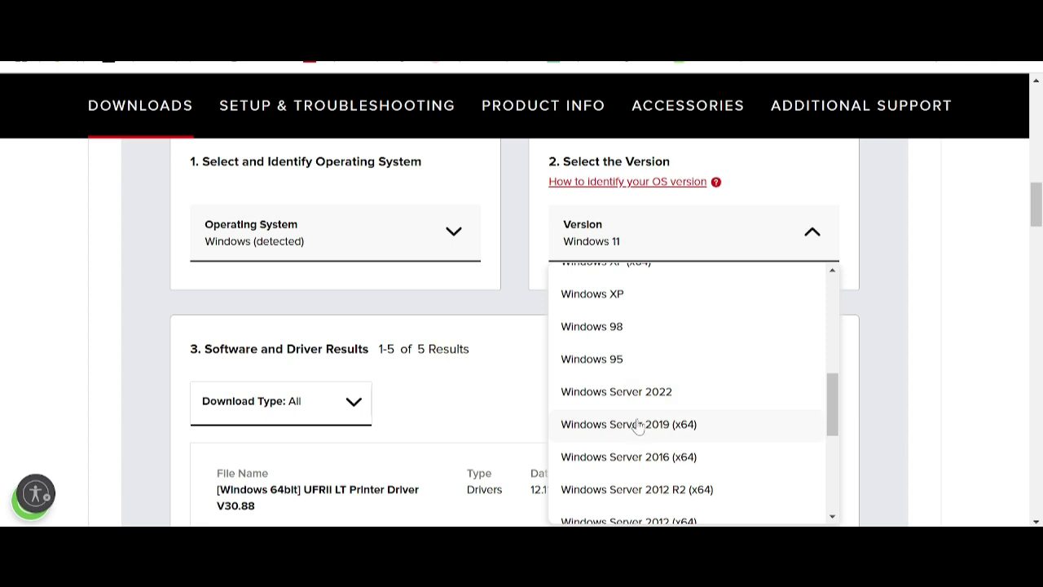
pyautogui.scroll(5, 639, 428)
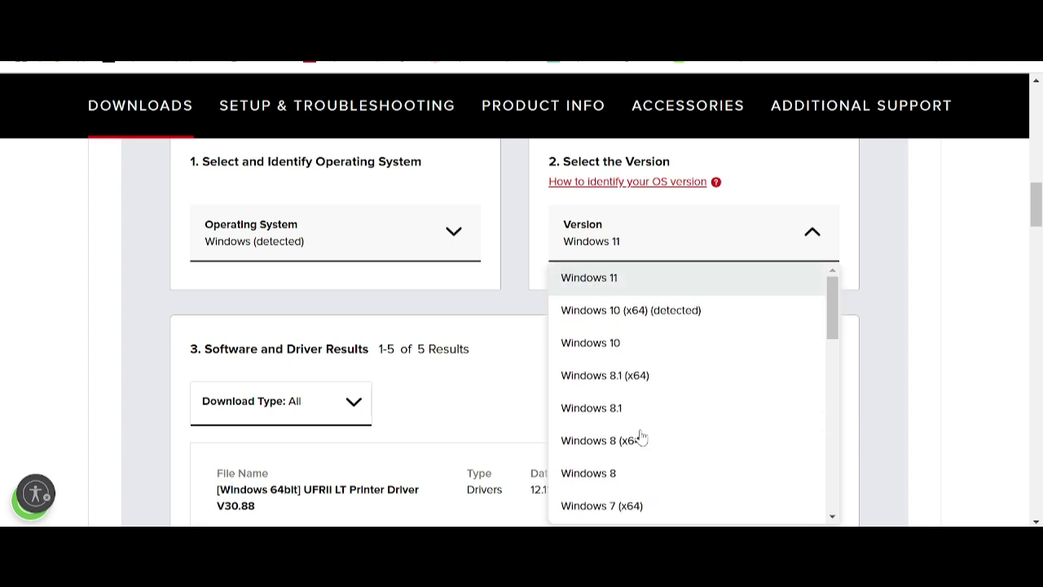
pyautogui.click(585, 282)
# Step: Browse the five Windows 11 results and expand Details for the MF242dw MFDrivers (UFR II / ScanGear) package
pyautogui.scroll(-3, 600, 305)
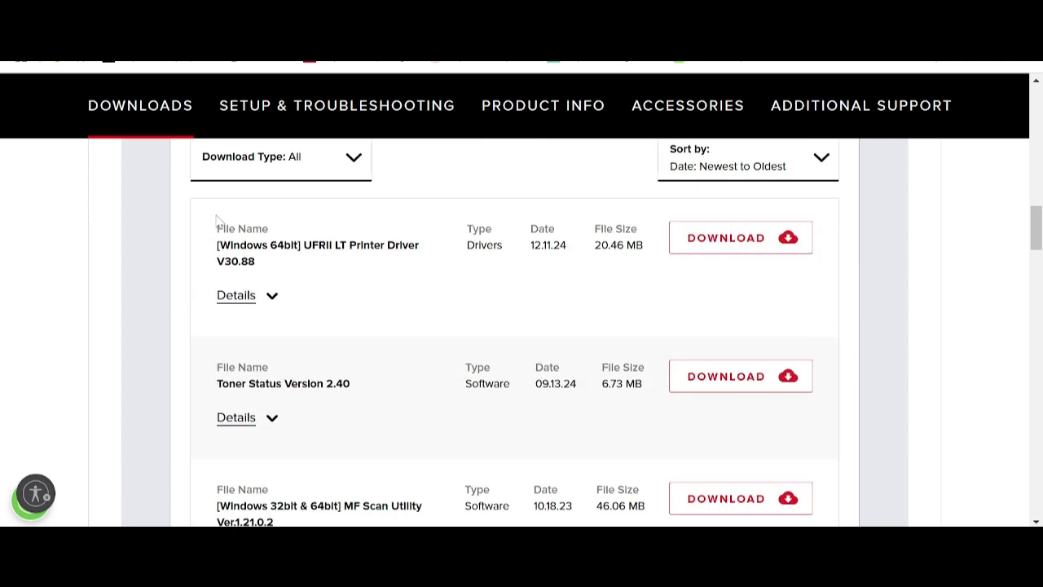
pyautogui.scroll(-3, 371, 277)
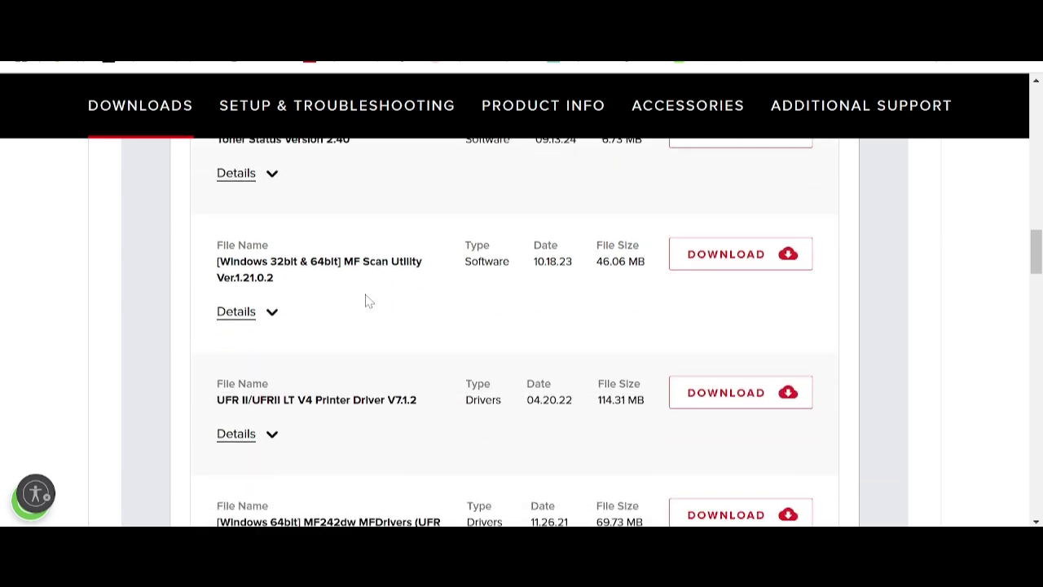
pyautogui.scroll(10, 383, 308)
pyautogui.scroll(2, 380, 302)
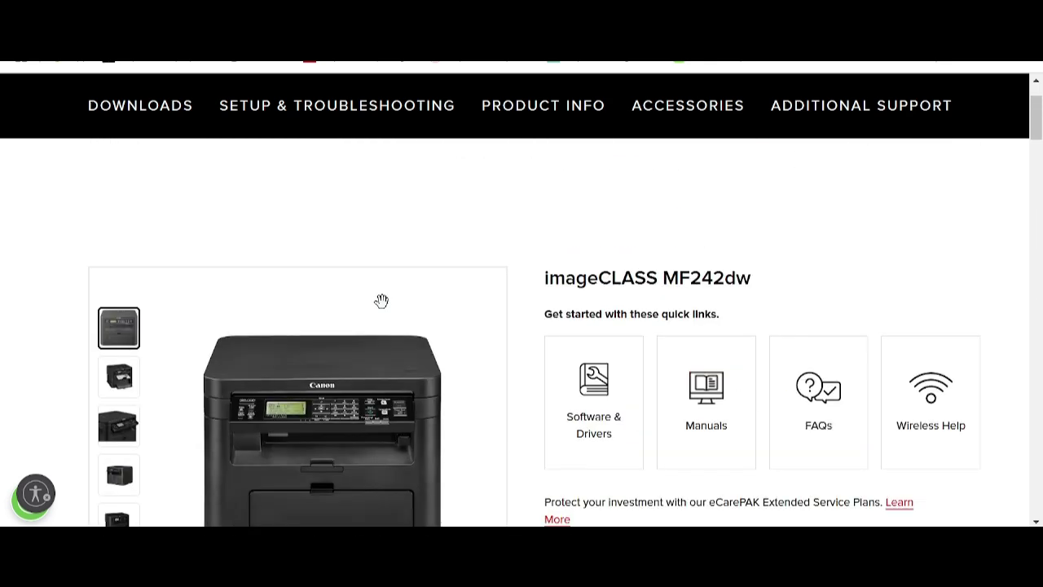
pyautogui.scroll(-10, 380, 308)
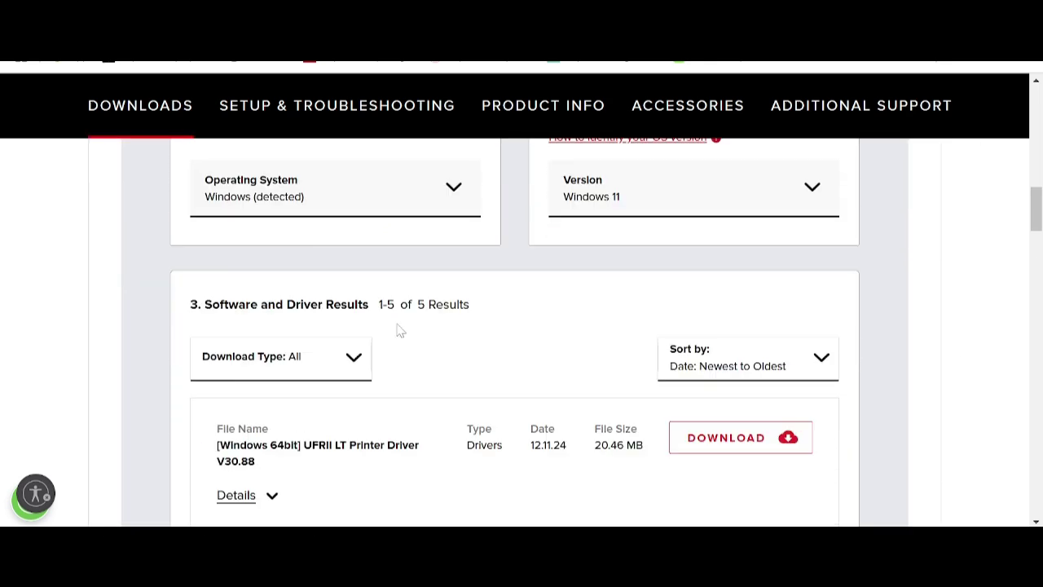
pyautogui.scroll(-3, 377, 315)
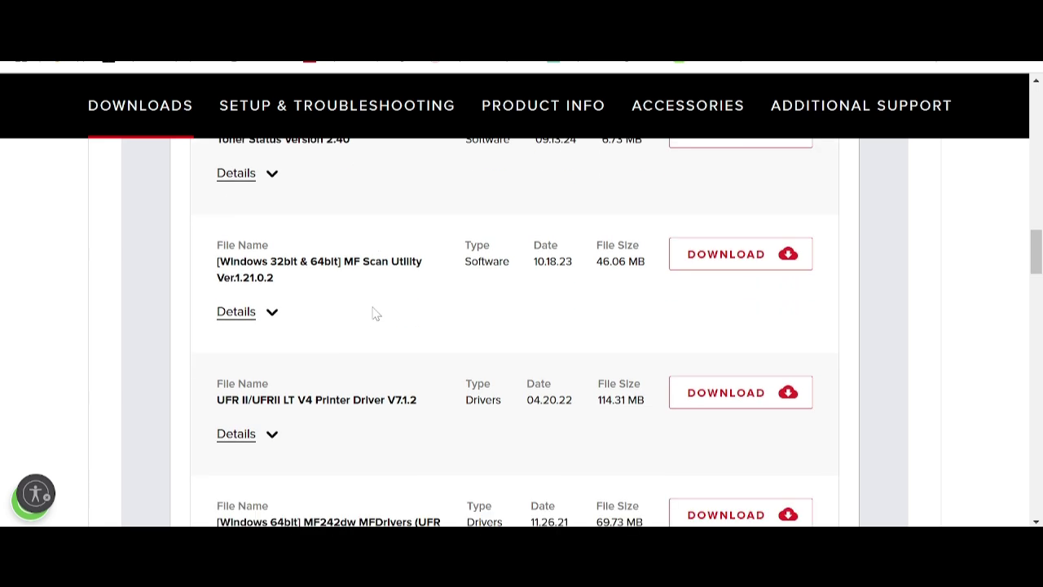
pyautogui.scroll(-3, 419, 275)
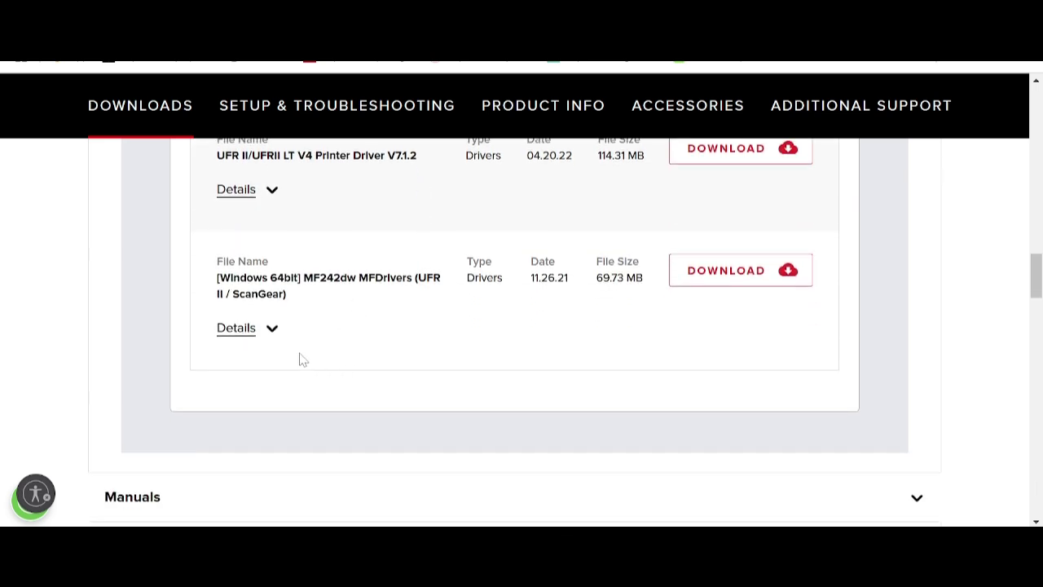
pyautogui.click(262, 334)
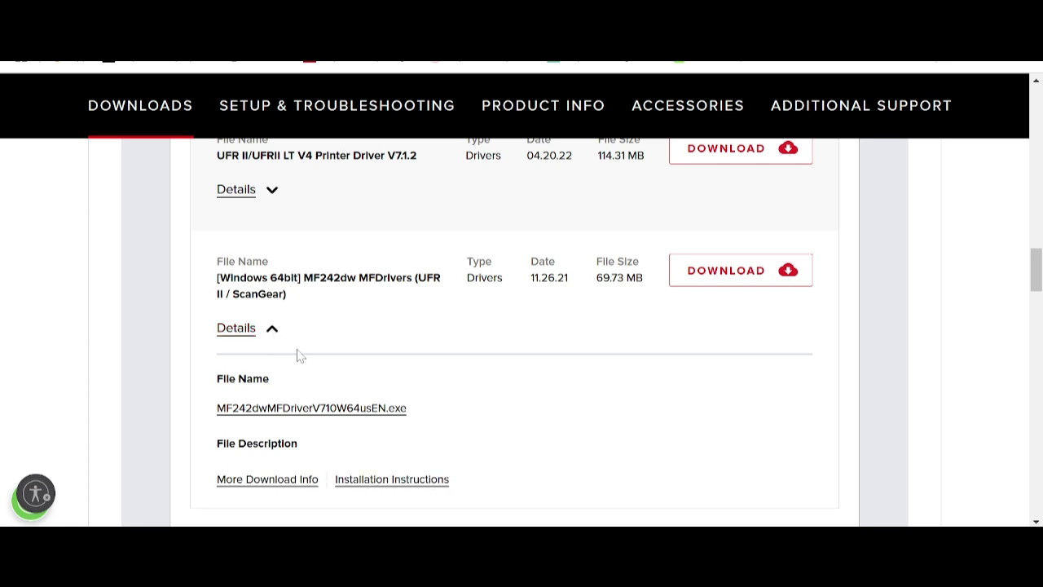
pyautogui.scroll(1, 415, 373)
pyautogui.scroll(-1, 417, 372)
pyautogui.scroll(4, 418, 371)
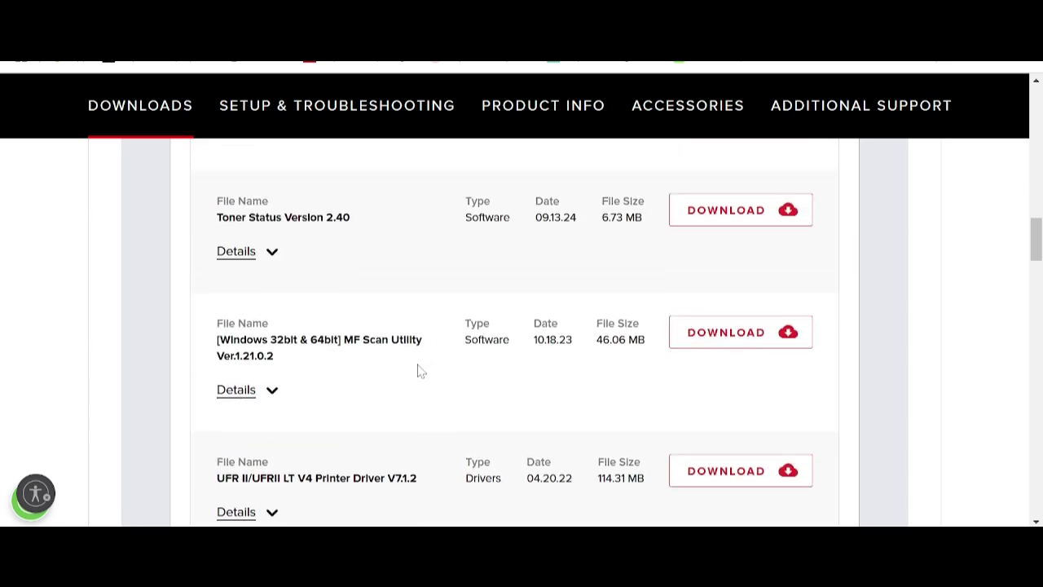
pyautogui.scroll(4, 415, 362)
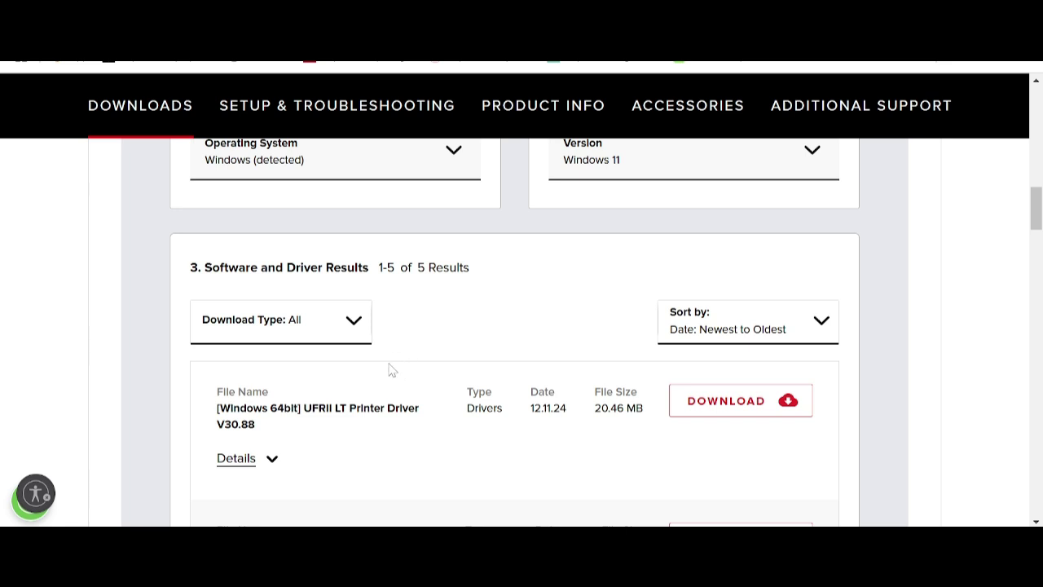
# Step: Expand Details for the [Windows 64bit] UFRII LT Printer Driver V30.88, showing UFRIILT_Driver_V3088_64.exe
pyautogui.click(273, 457)
pyautogui.scroll(-3, 293, 399)
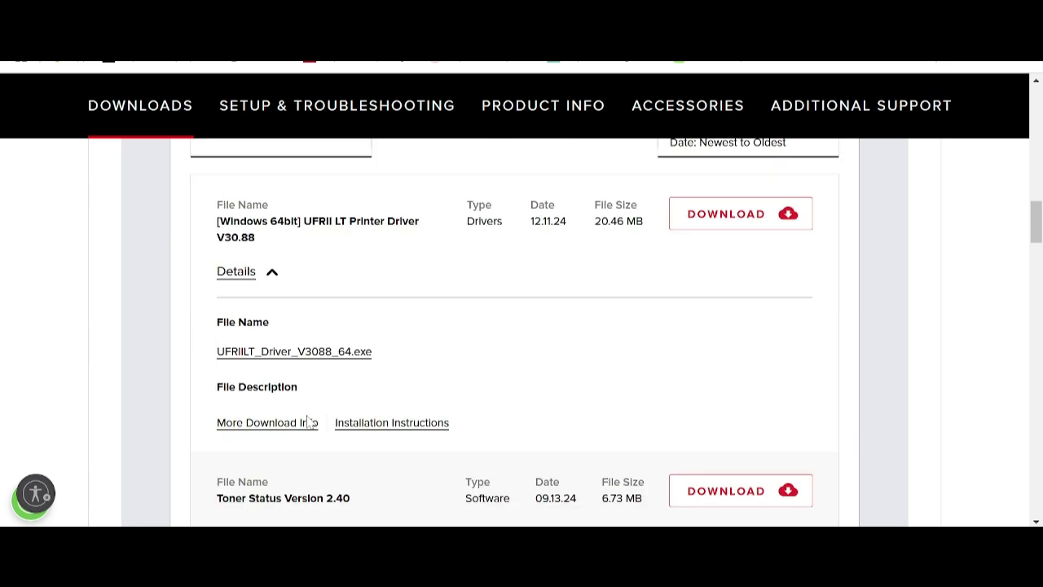
pyautogui.scroll(4, 458, 321)
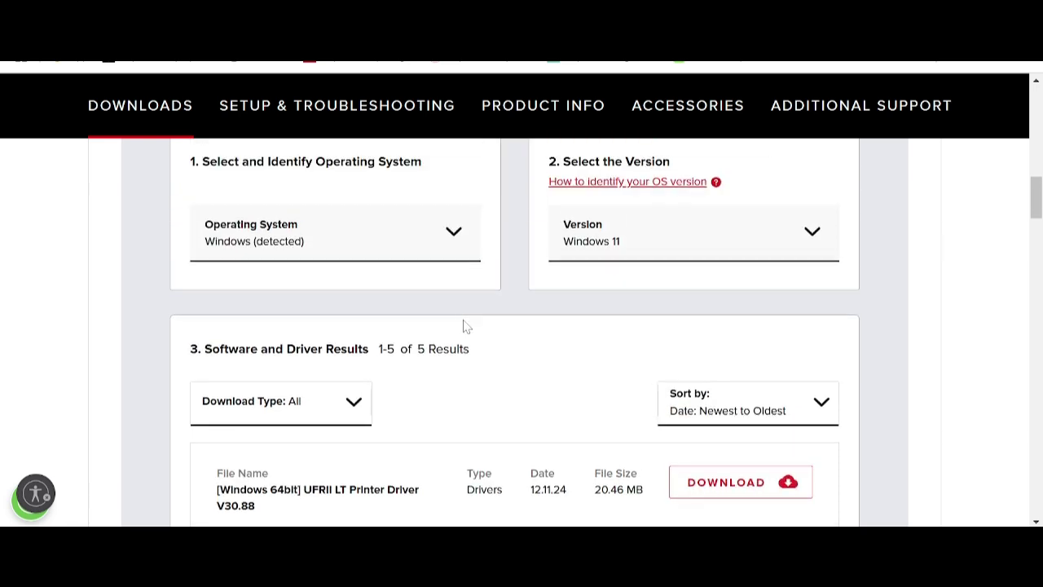
pyautogui.scroll(-2, 449, 359)
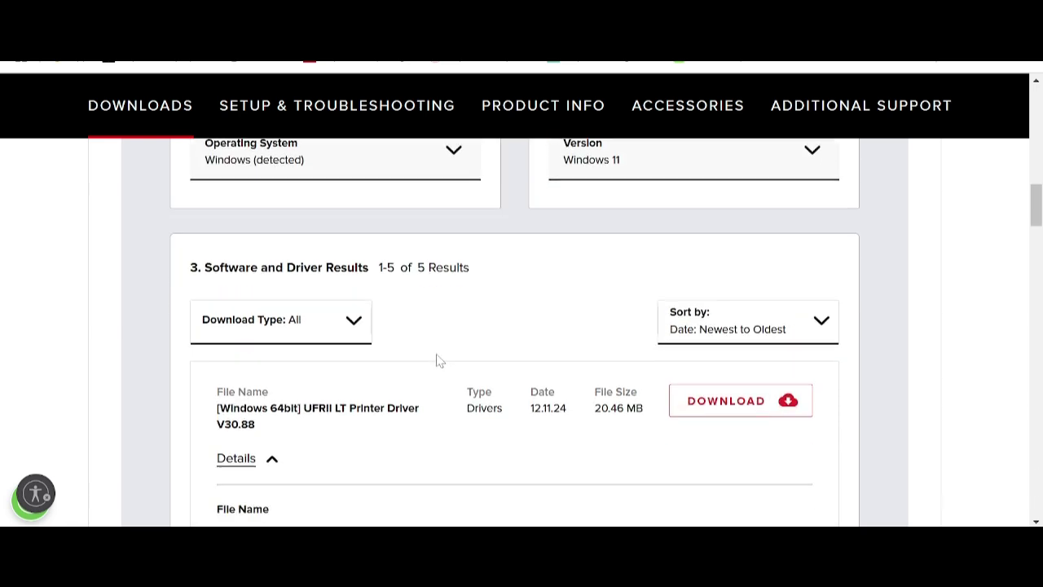
pyautogui.moveTo(330, 327); pyautogui.dragTo(415, 339)
pyautogui.scroll(-3, 416, 340)
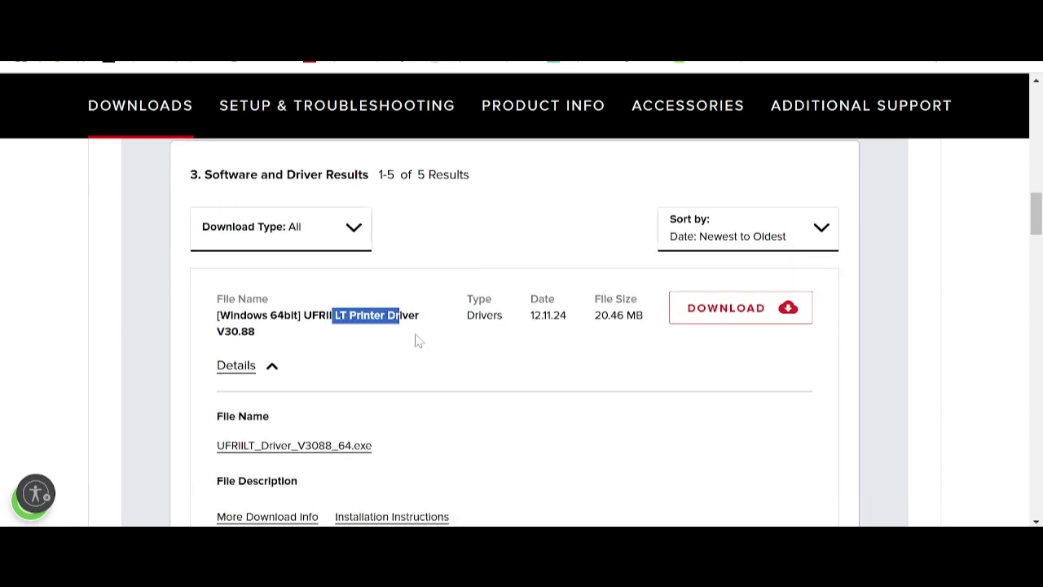
pyautogui.moveTo(354, 482); pyautogui.dragTo(400, 481)
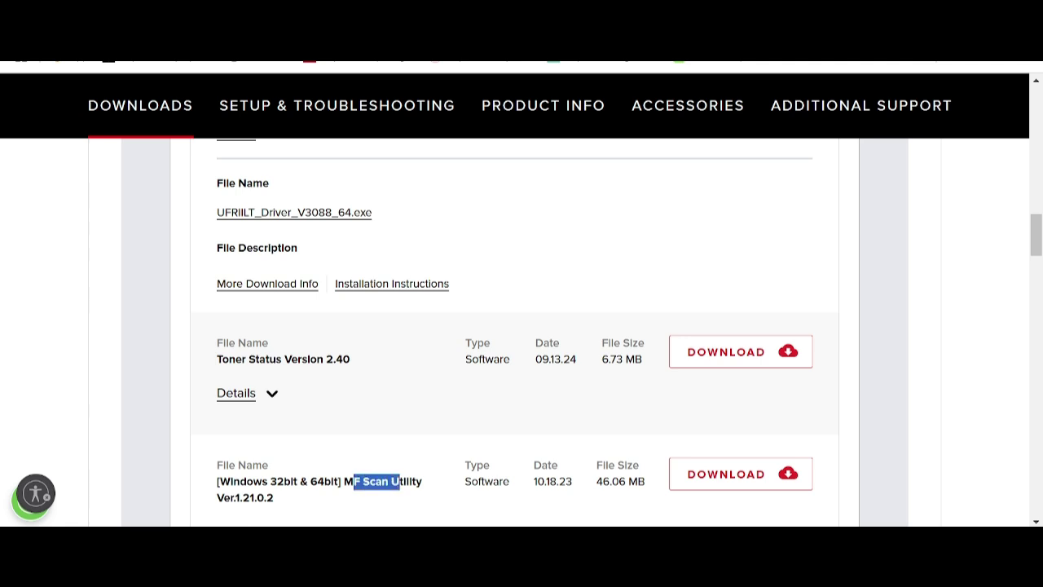
pyautogui.scroll(4, 397, 482)
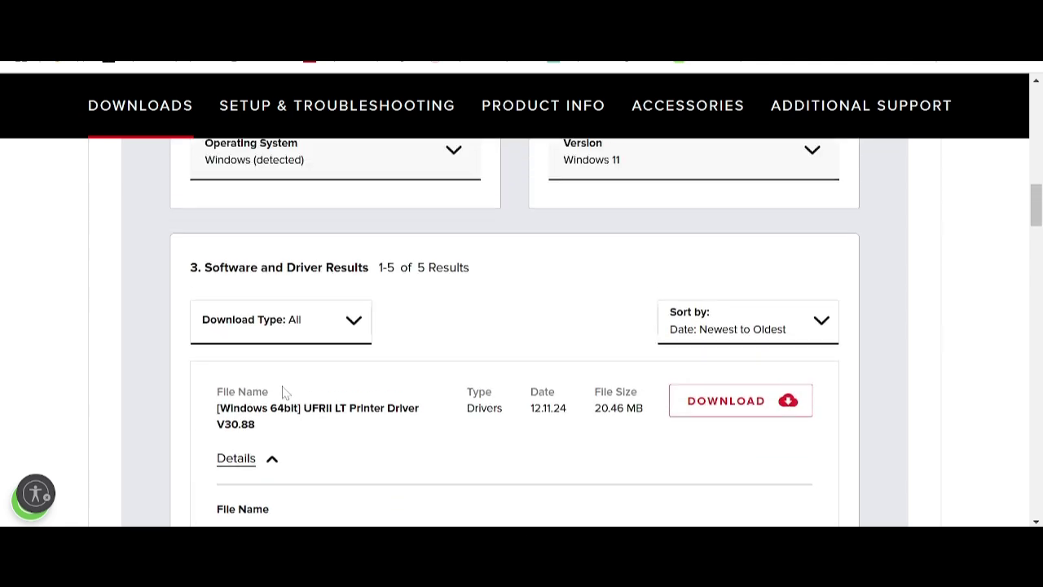
# Step: Download the UFRII LT Printer Driver V30.88 and wait until it shows Complete
pyautogui.click(717, 412)
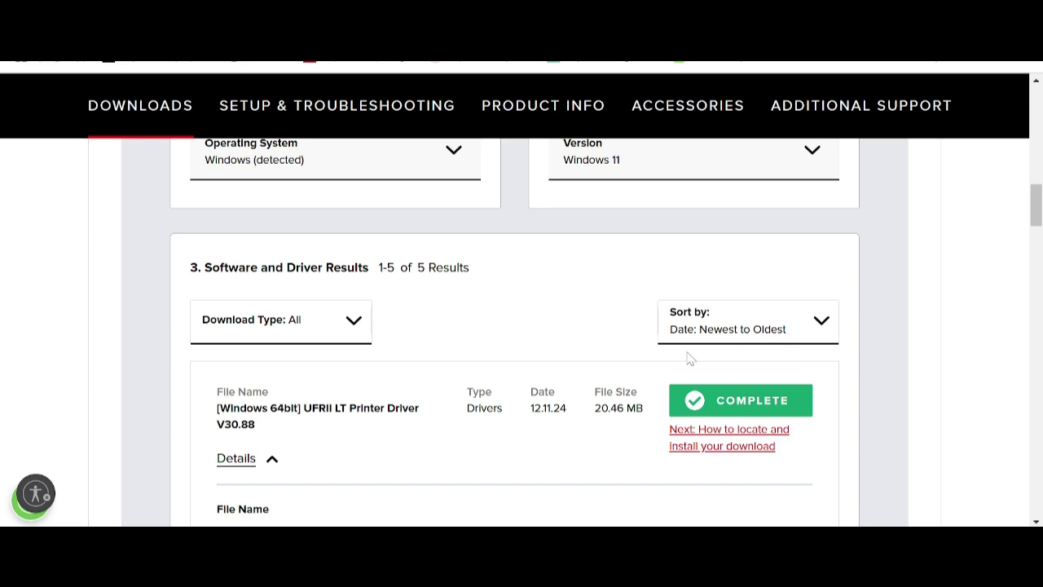
pyautogui.scroll(-1, 570, 350)
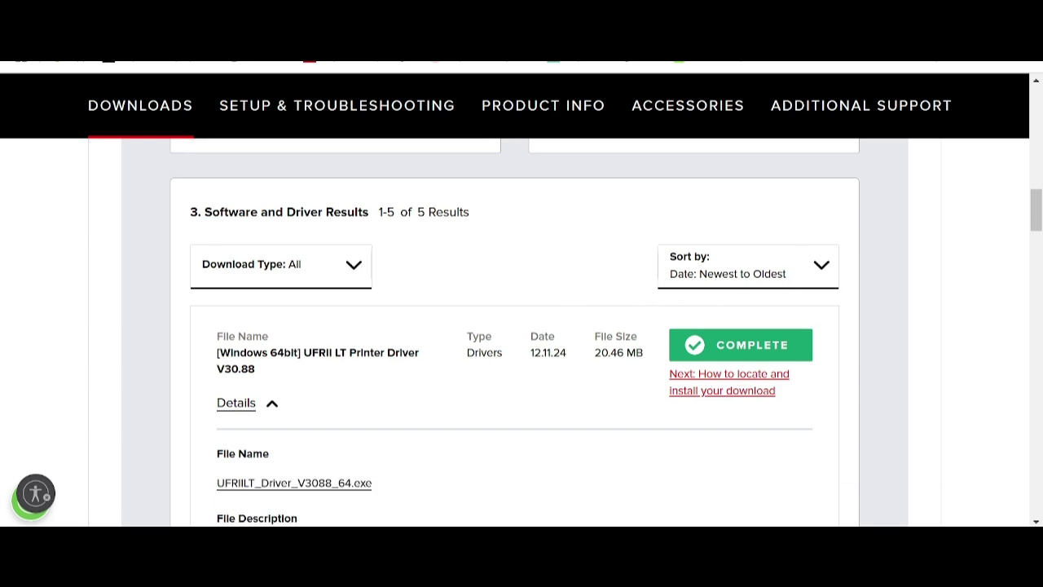
pyautogui.scroll(3, 552, 350)
pyautogui.scroll(10, 528, 371)
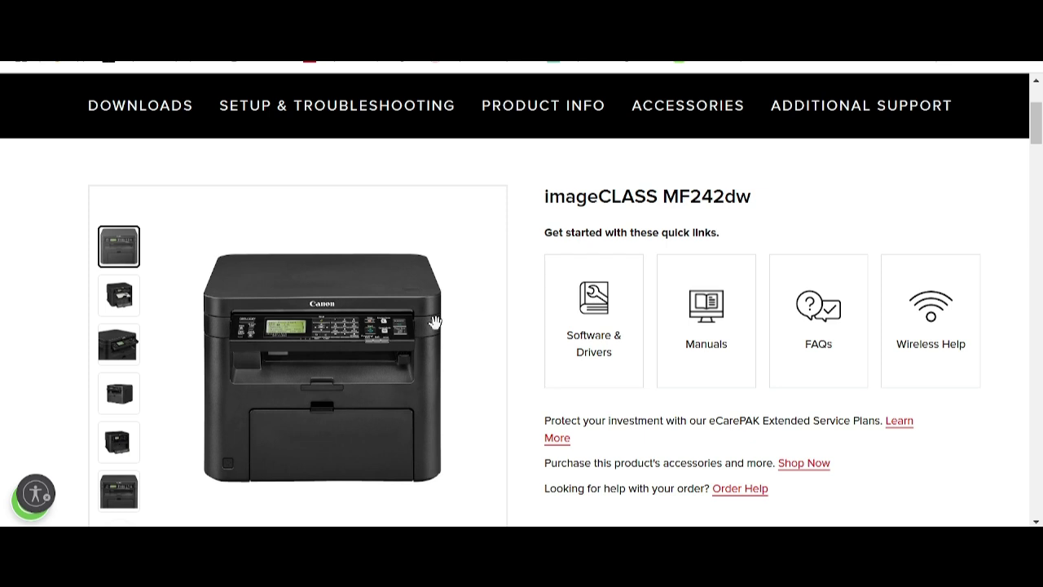
pyautogui.scroll(-5, 603, 244)
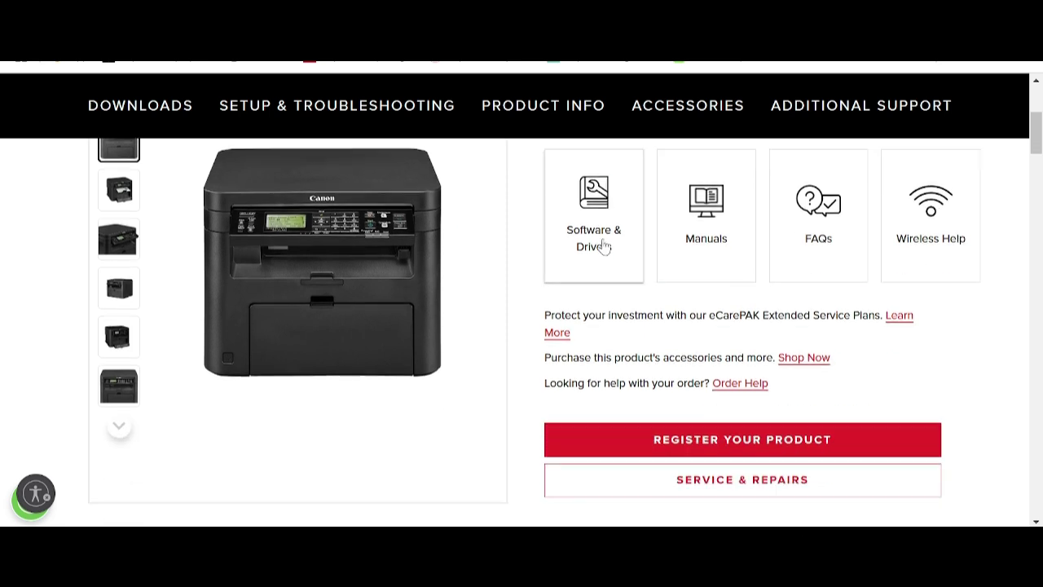
pyautogui.scroll(-5, 599, 253)
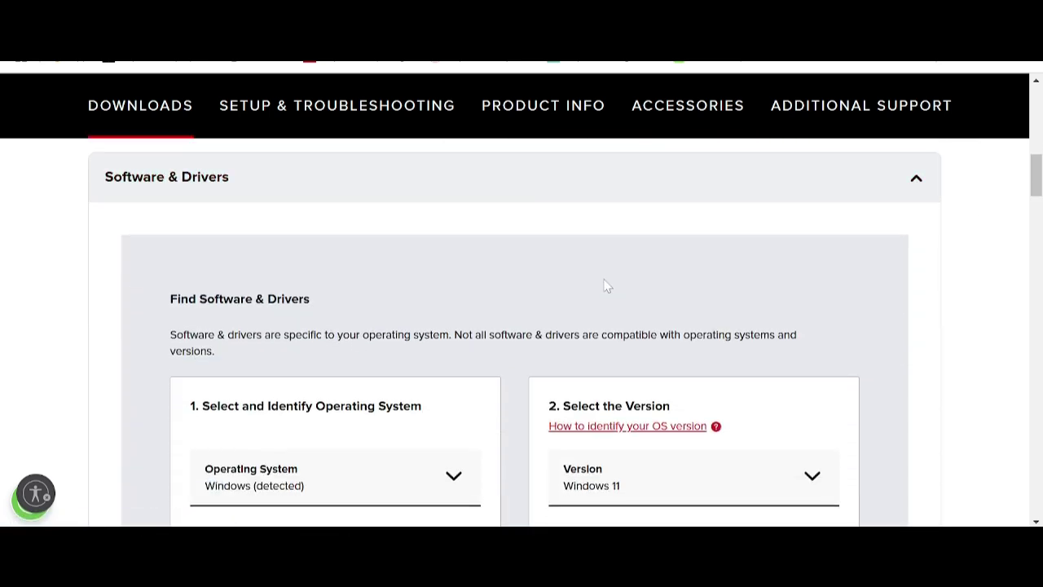
pyautogui.scroll(-2, 511, 281)
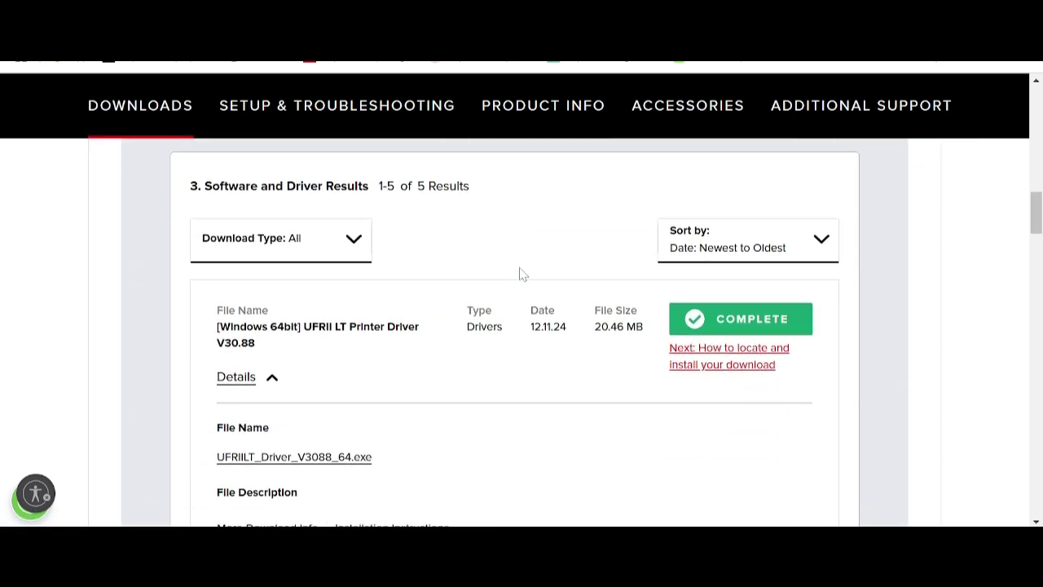